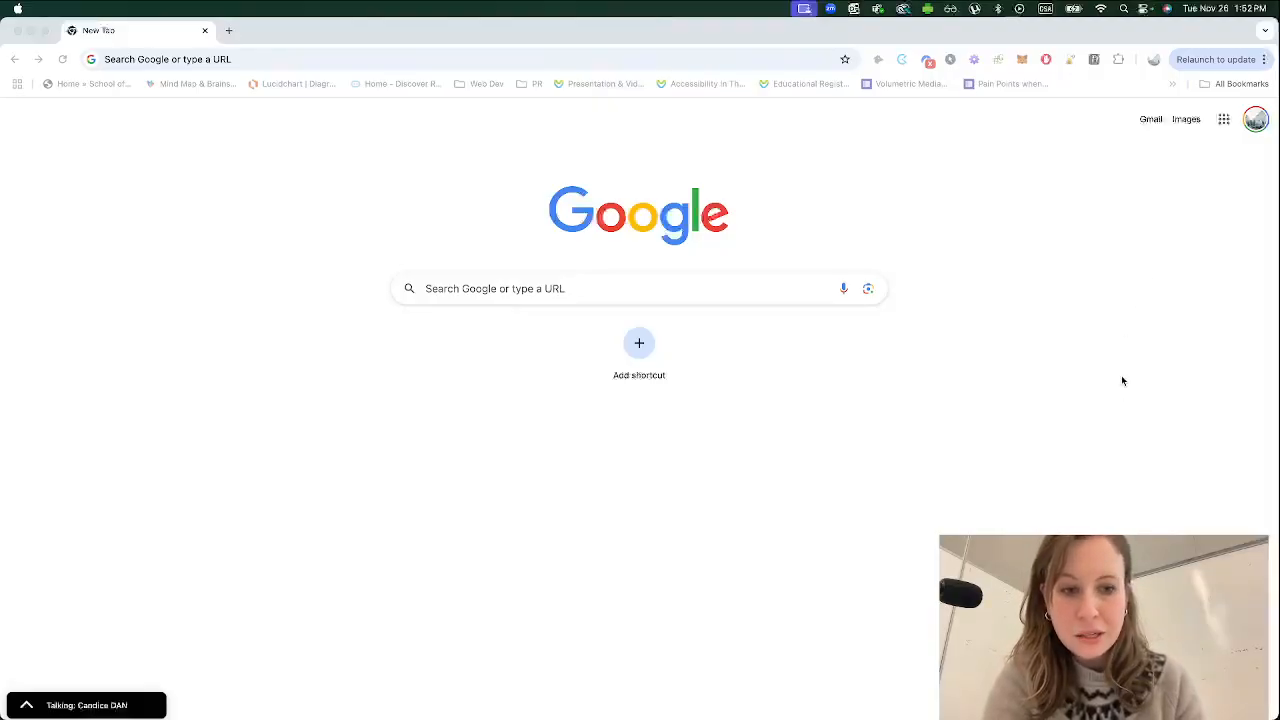
Switch to Twine and open the story "Corps et identité"
{"action": "mouse_move", "coordinate": [802, 706]}
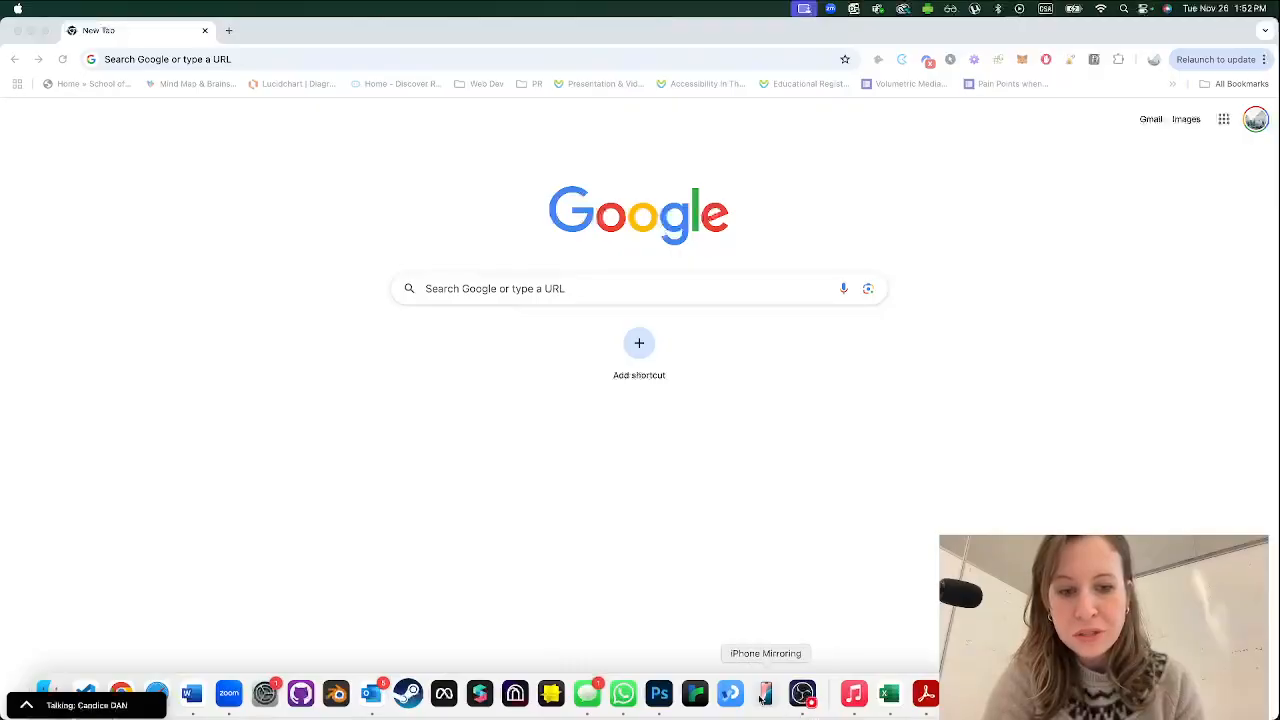
{"action": "left_click", "coordinate": [695, 694]}
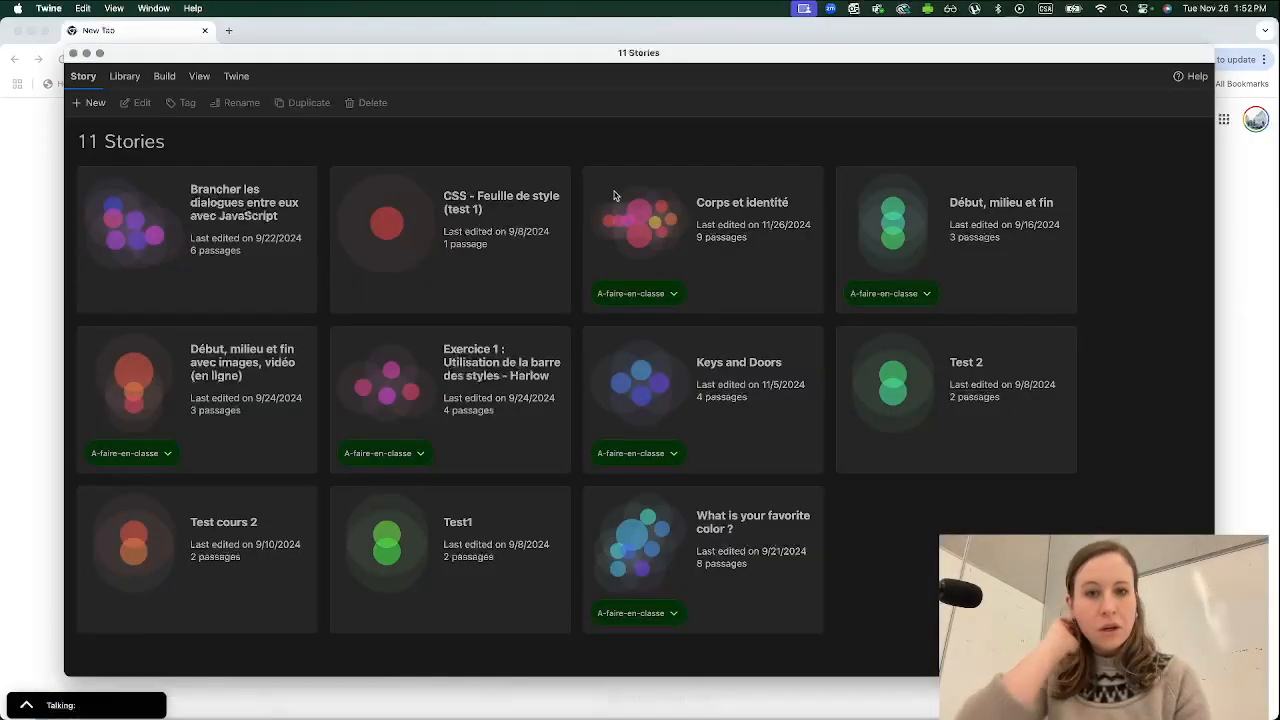
{"action": "double_click", "coordinate": [726, 211]}
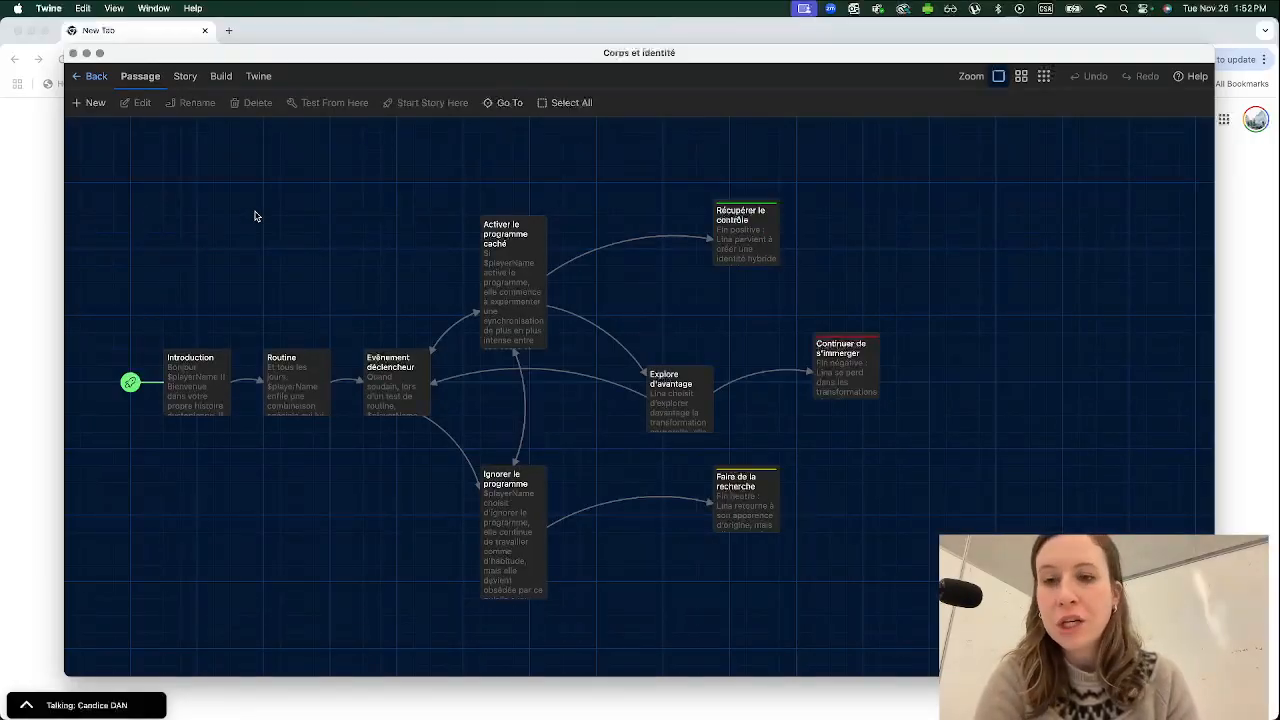
Start publishing the story to a file and name that file index.html
{"action": "left_click", "coordinate": [258, 78]}
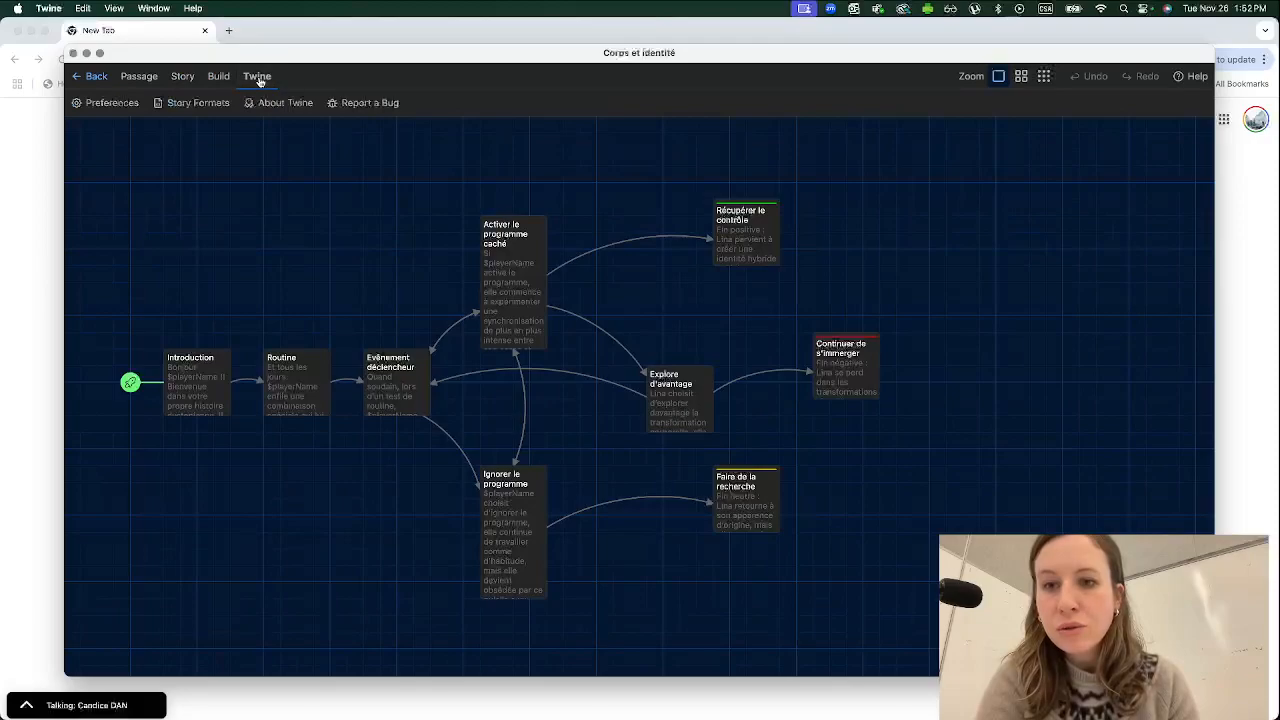
{"action": "left_click", "coordinate": [218, 78]}
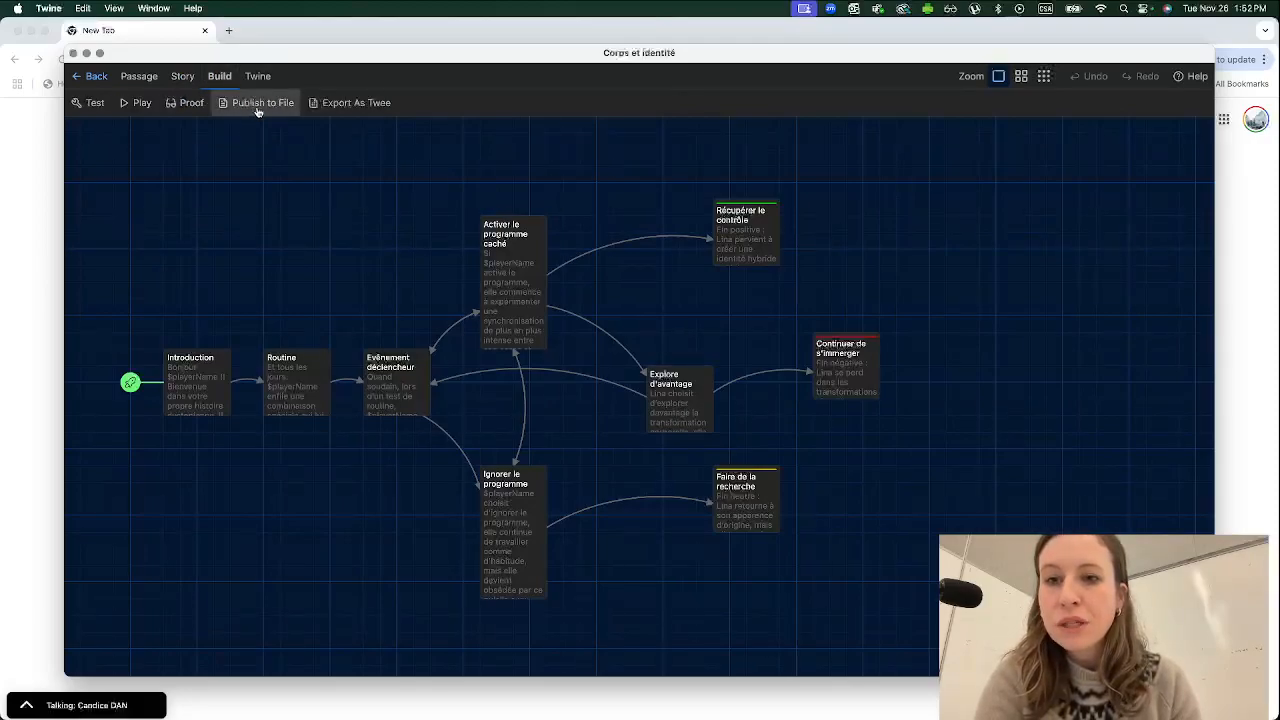
{"action": "left_click", "coordinate": [258, 104]}
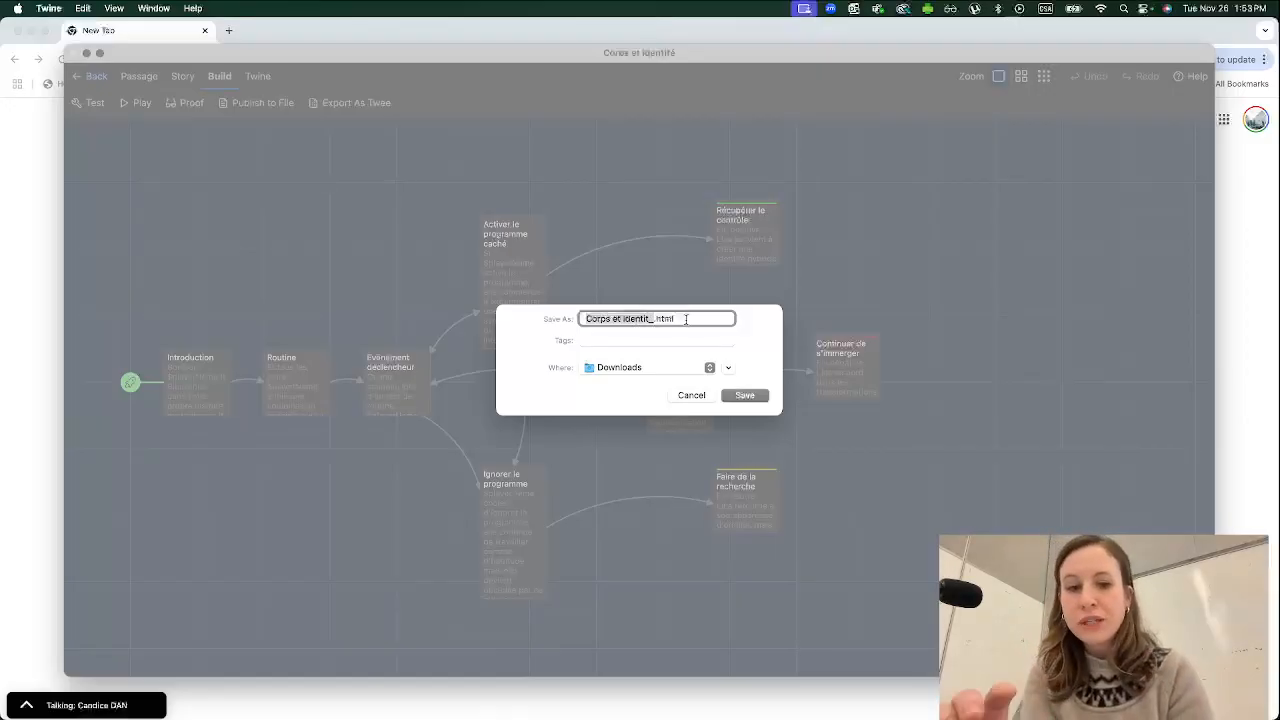
{"action": "key", "text": "BackSpace"}
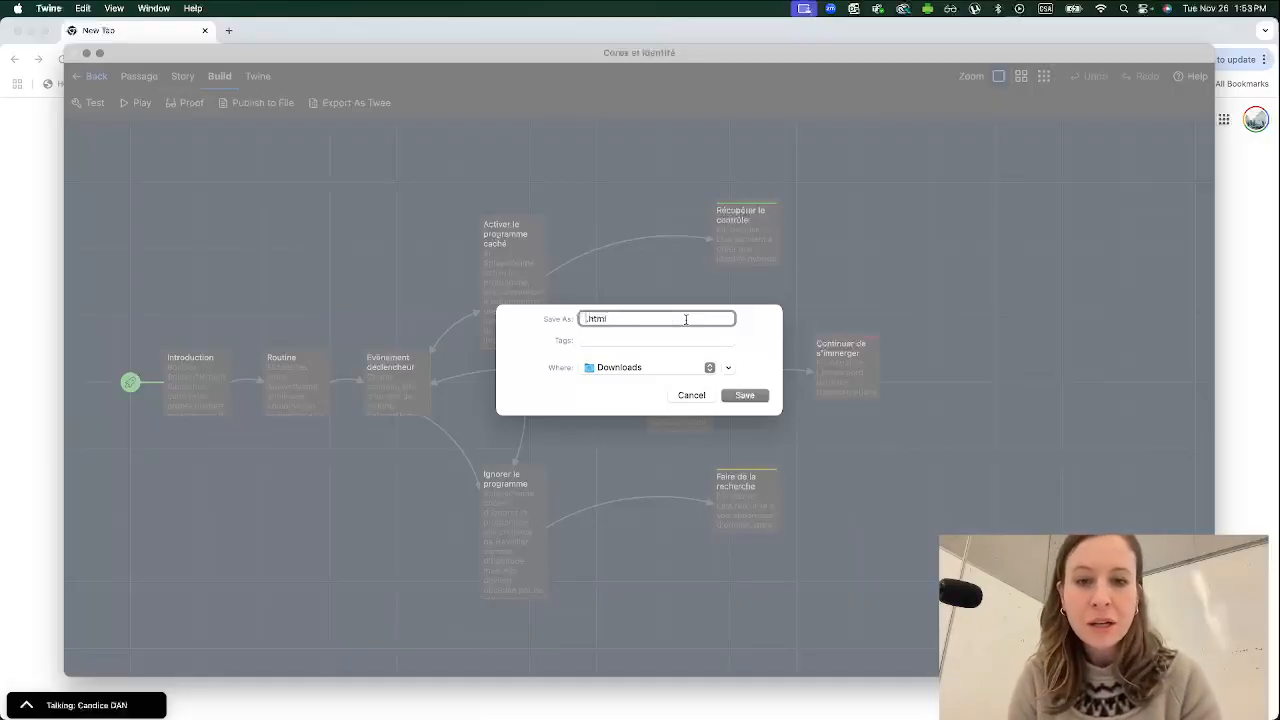
{"action": "type", "text": "index"}
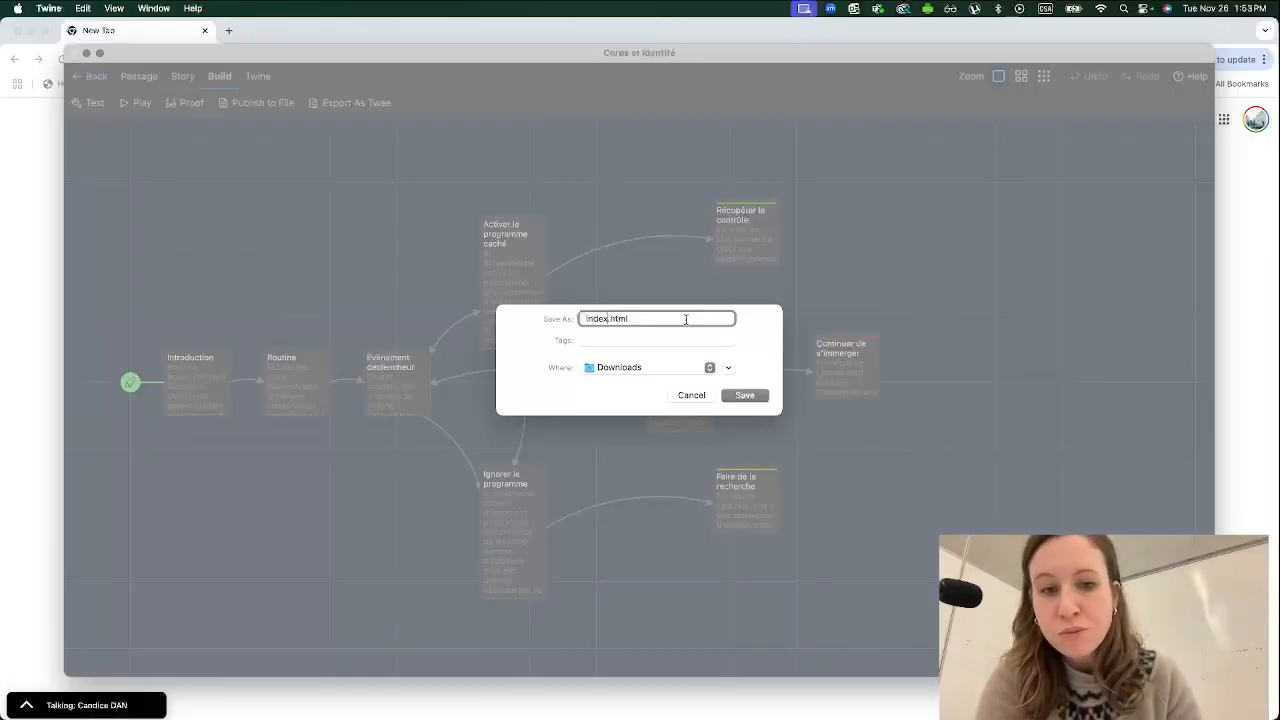
Save the published story file in the "ECN2006 - Arts Numériques" folder
{"action": "left_click", "coordinate": [626, 367]}
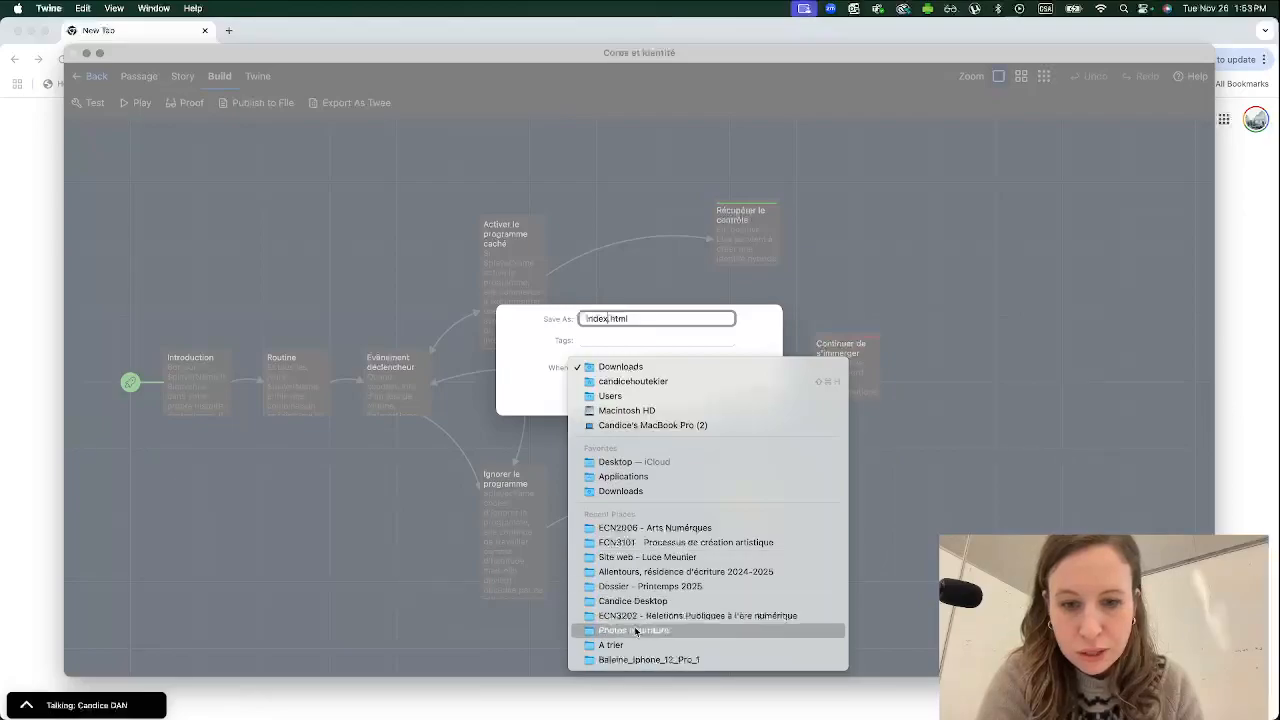
{"action": "left_click", "coordinate": [662, 548]}
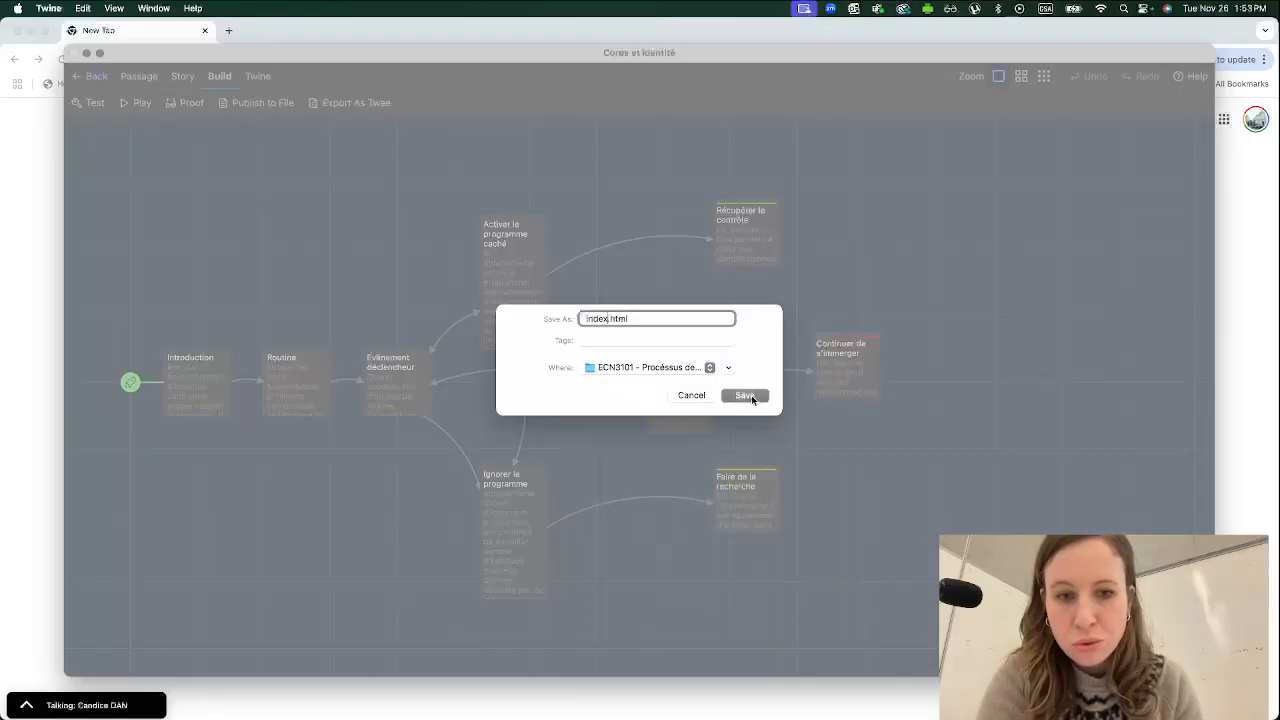
{"action": "left_click", "coordinate": [675, 368]}
{"action": "left_click", "coordinate": [655, 513]}
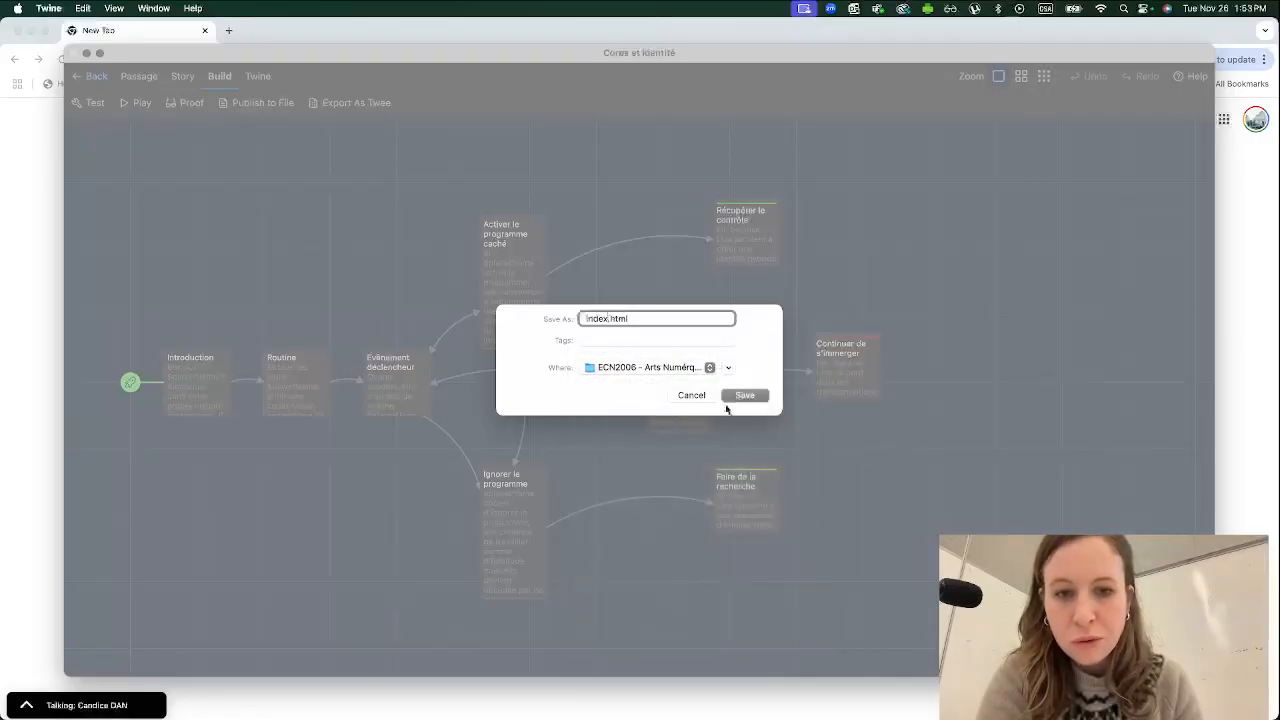
{"action": "left_click", "coordinate": [745, 398]}
{"action": "left_click", "coordinate": [686, 430]}
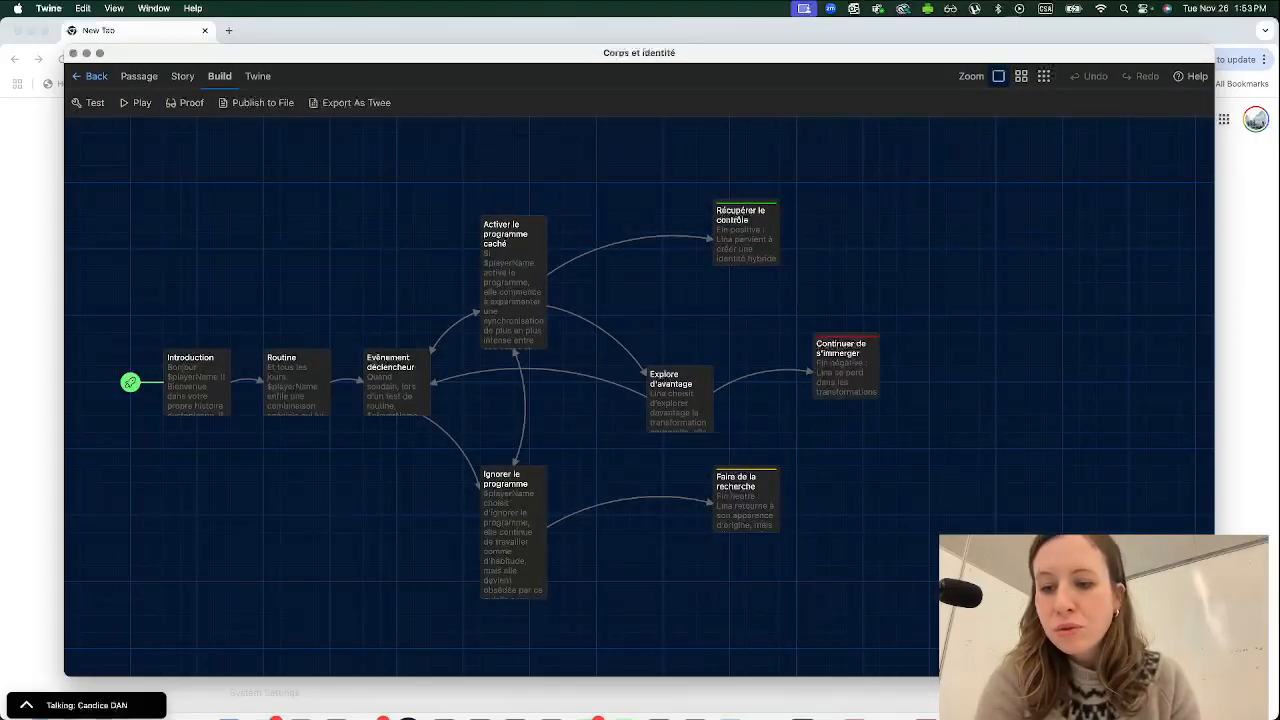
Switch to Finder, open the "ECN2006 - Arts Numériques" desktop folder and move index.html to an empty area of it
{"action": "left_click", "coordinate": [50, 690]}
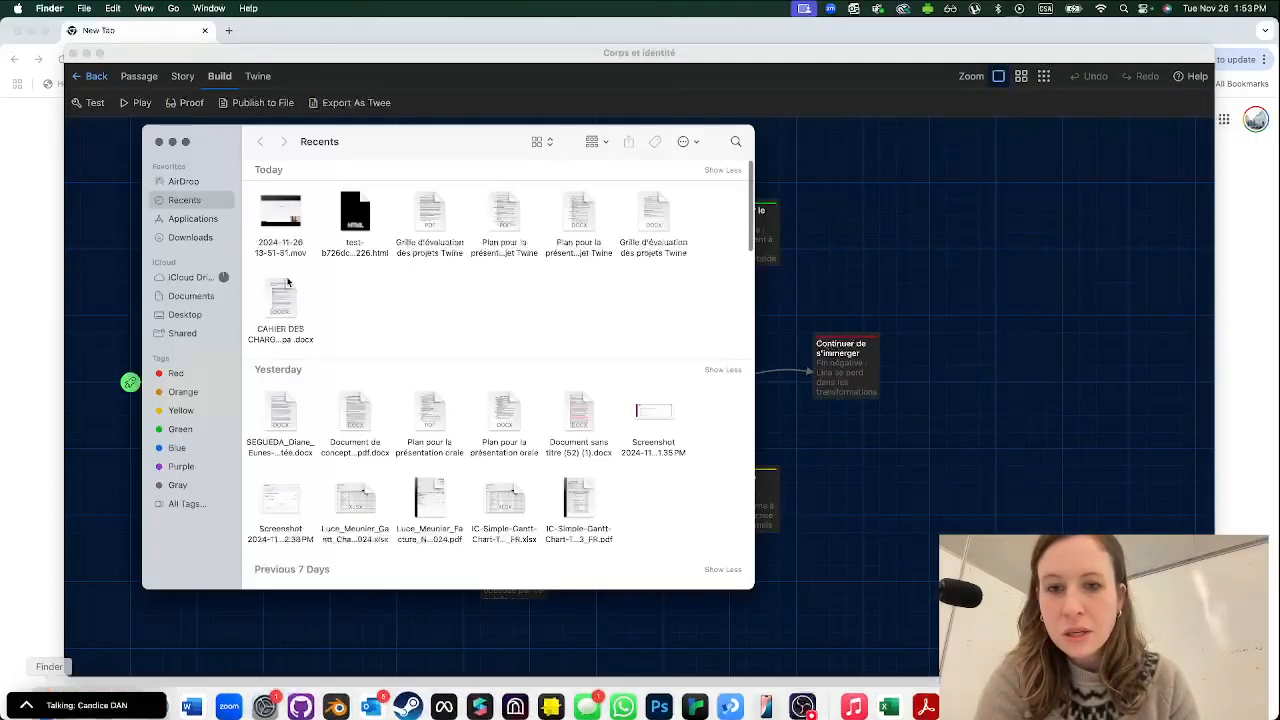
{"action": "left_click", "coordinate": [191, 316]}
{"action": "double_click", "coordinate": [282, 436]}
{"action": "double_click", "coordinate": [360, 415]}
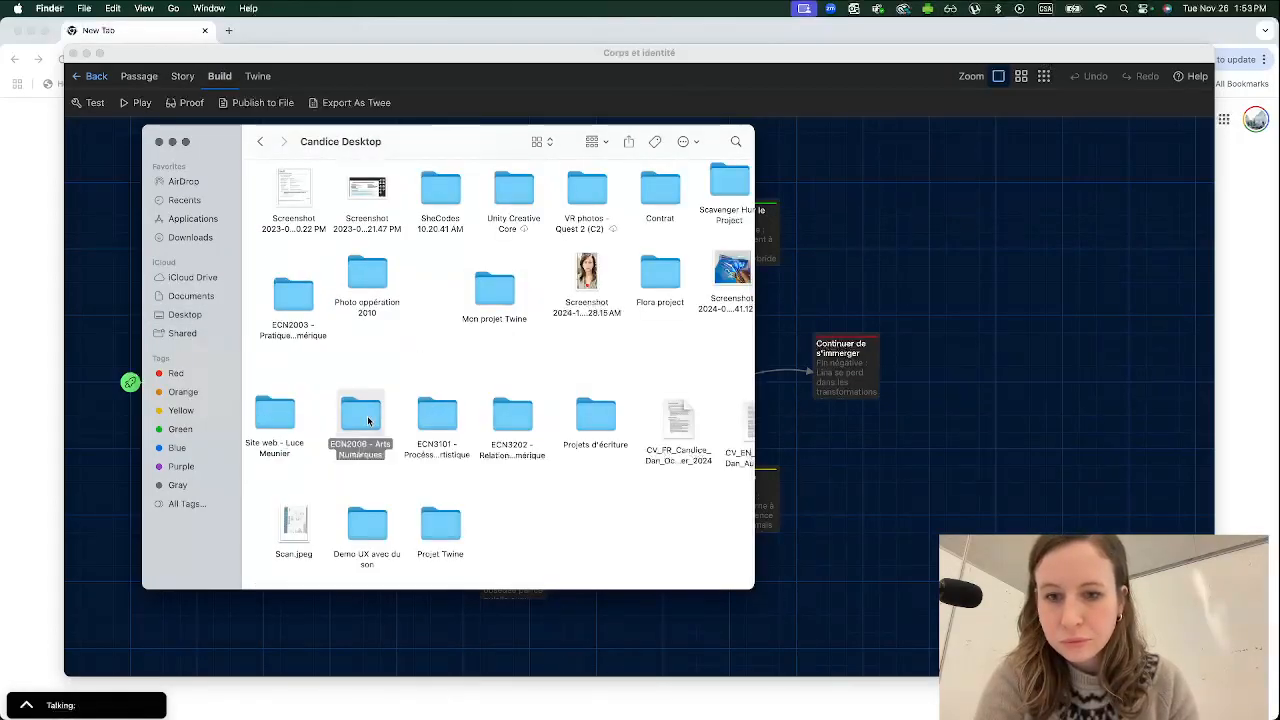
{"action": "scroll", "coordinate": [565, 480], "scroll_direction": "up", "scroll_amount": 10}
{"action": "left_click_drag", "start_coordinate": [716, 346], "coordinate": [594, 433]}
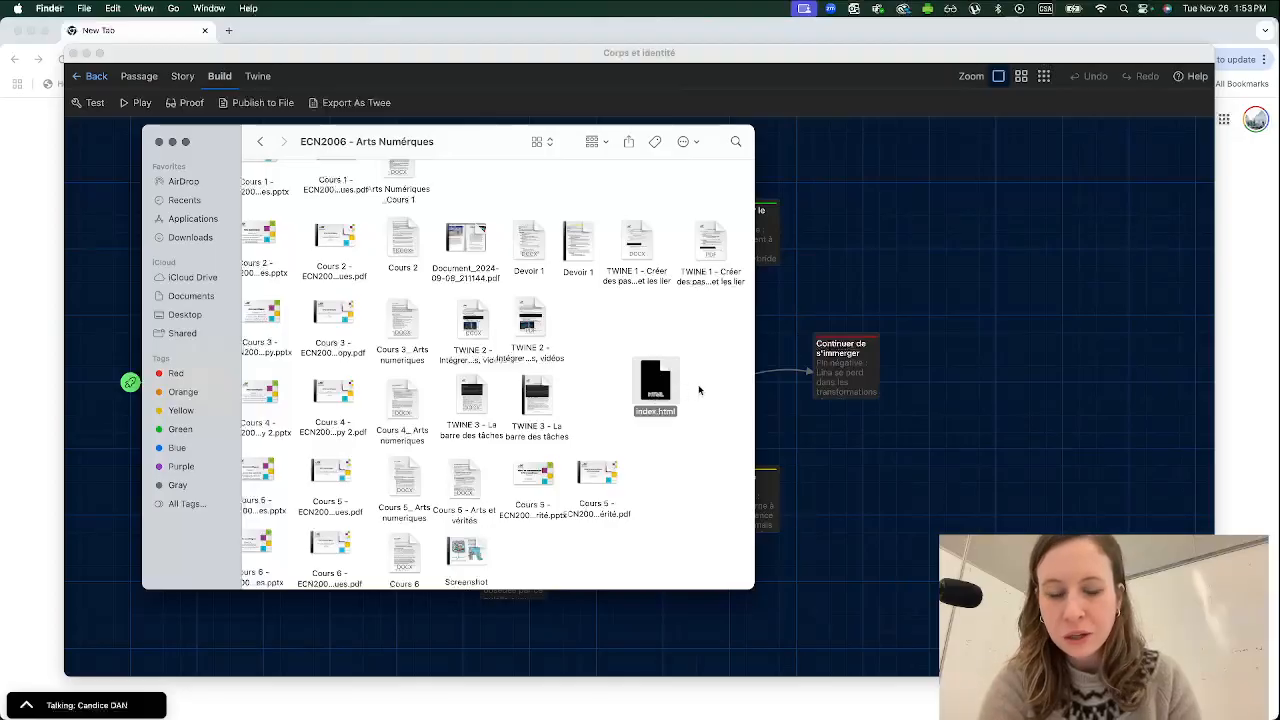
Close the Twine window, then switch to Chrome and open the account's own repositories list on GitHub
{"action": "left_click", "coordinate": [73, 53]}
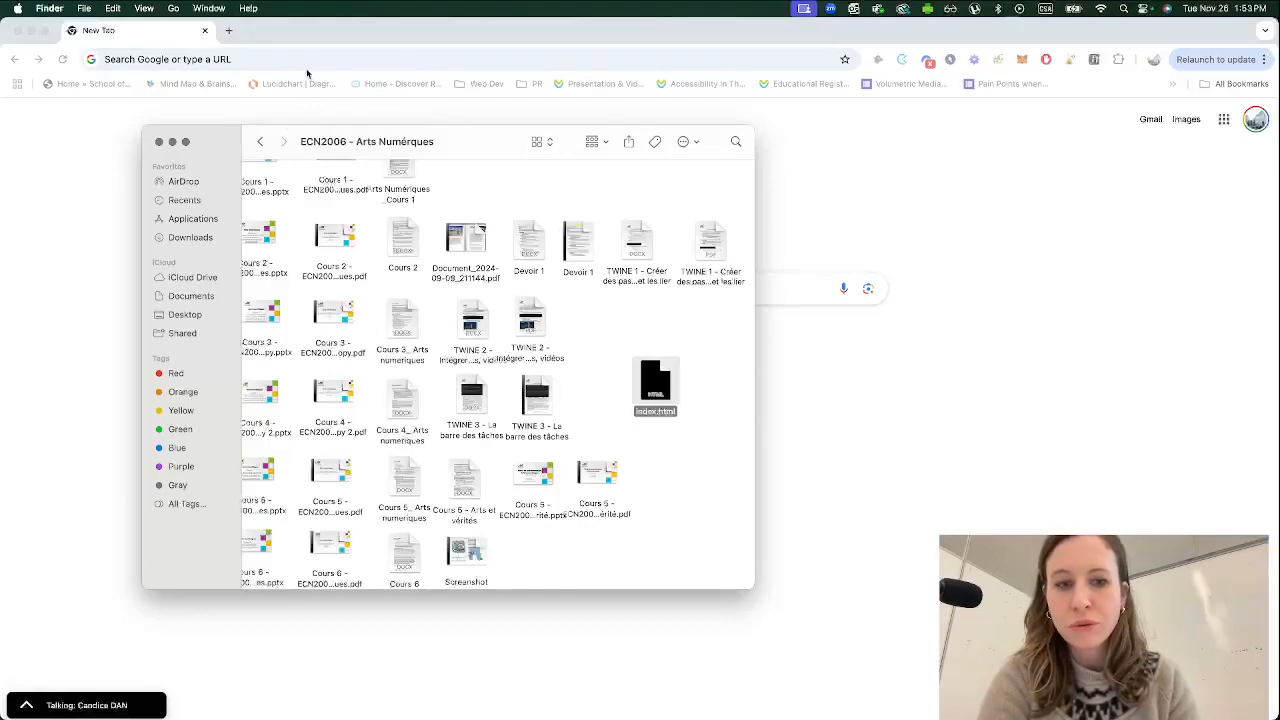
{"action": "left_click", "coordinate": [266, 59]}
{"action": "type", "text": "git"}
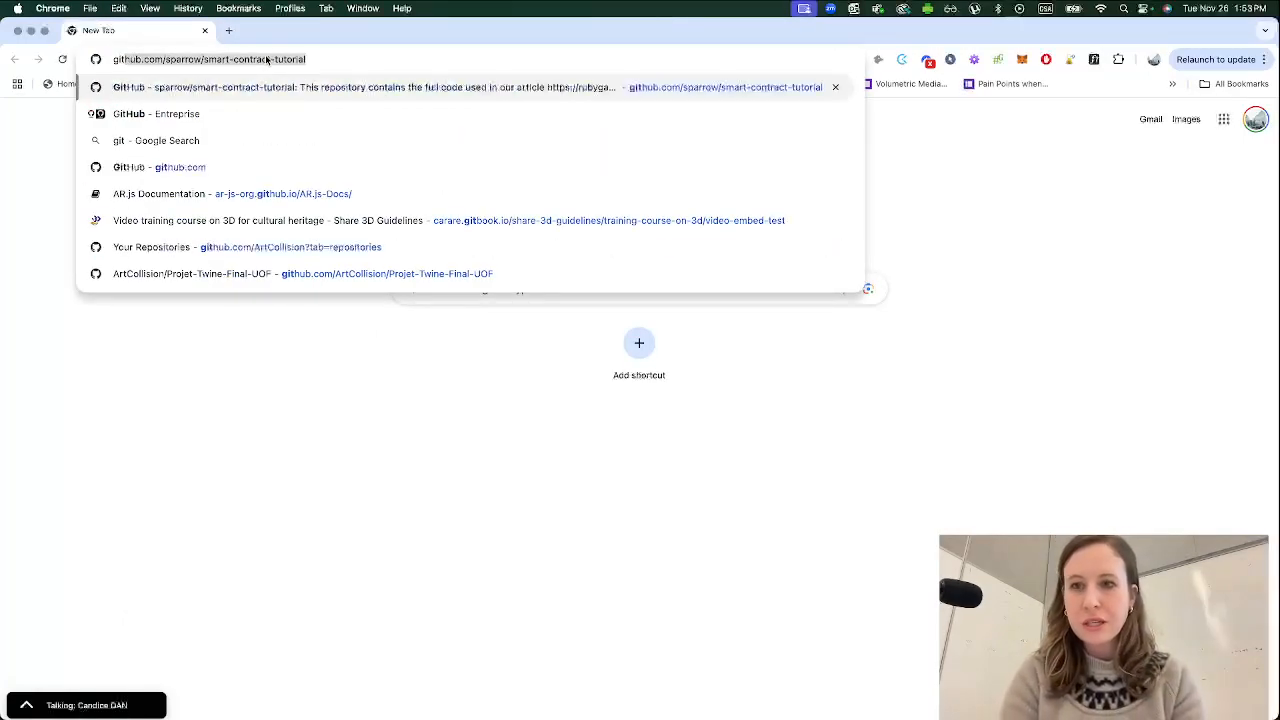
{"action": "key", "text": "Return"}
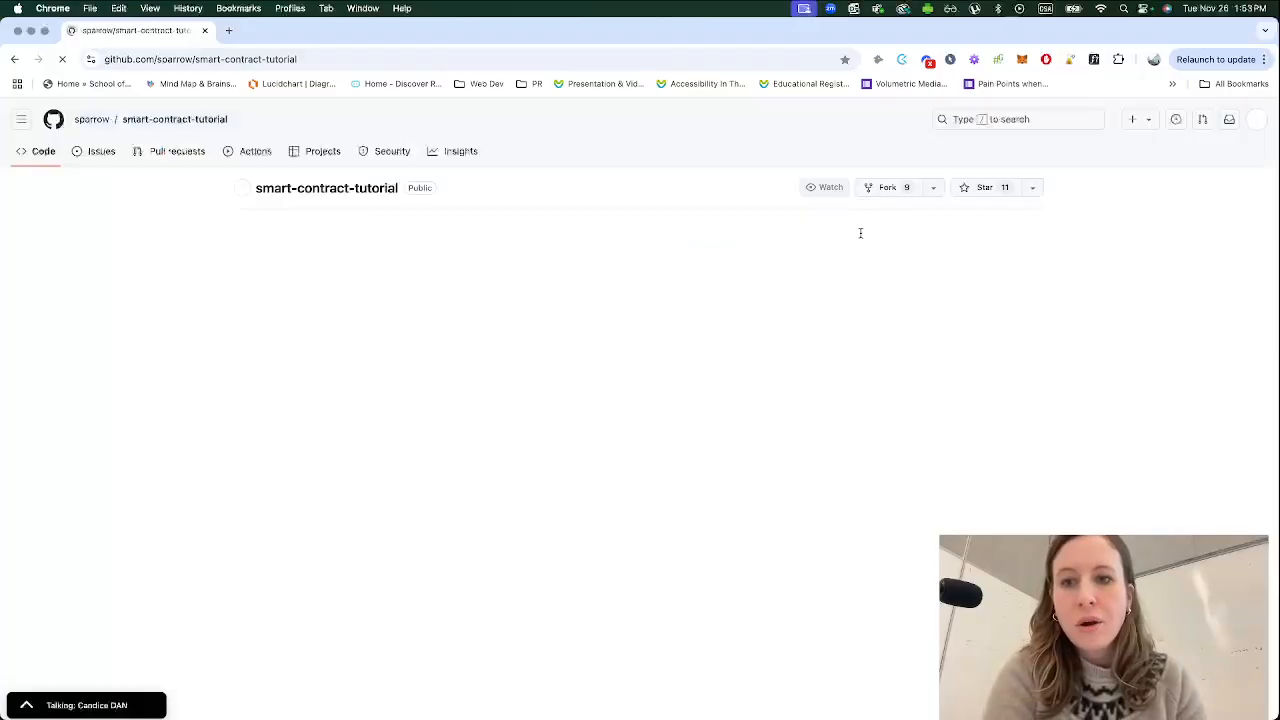
{"action": "left_click", "coordinate": [1257, 119]}
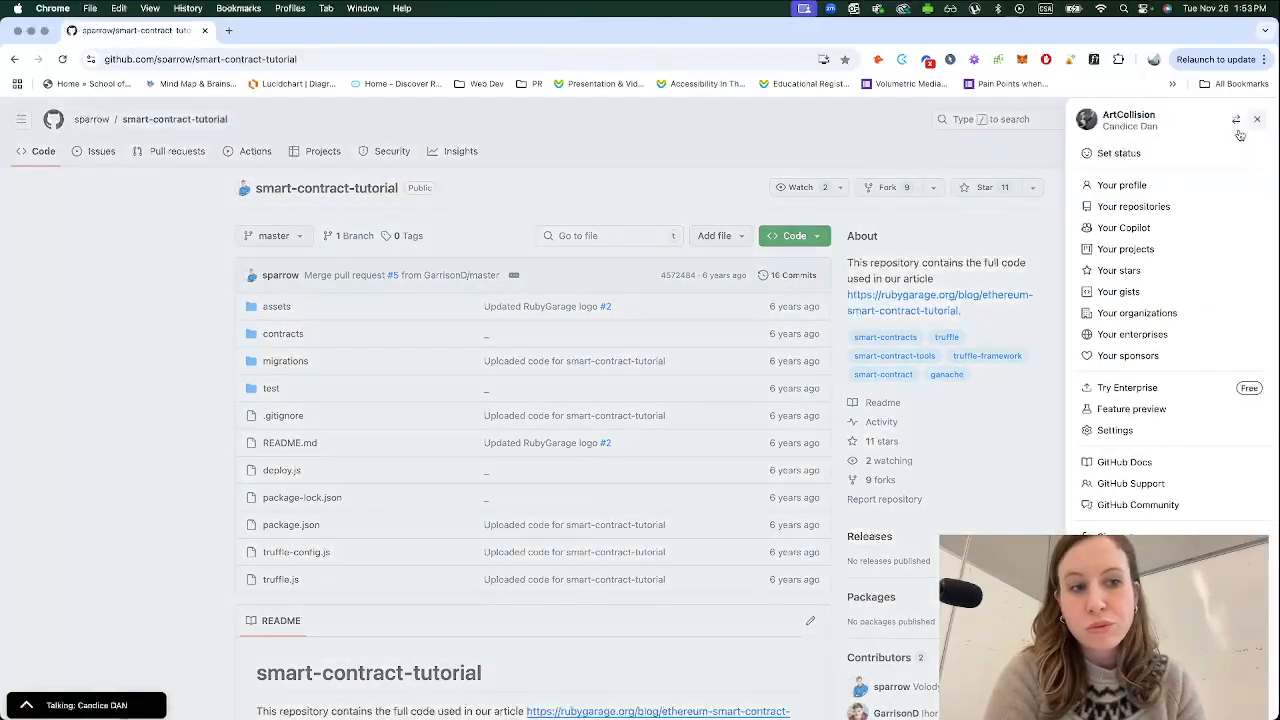
{"action": "left_click", "coordinate": [1123, 186]}
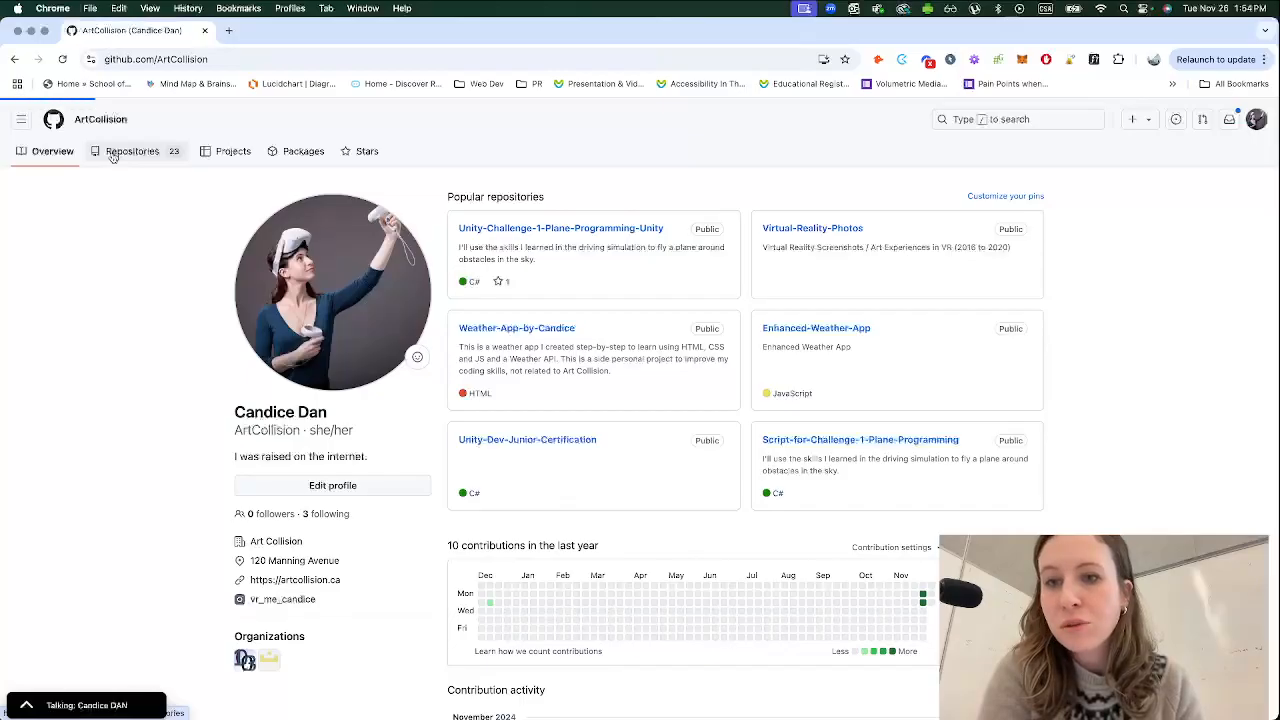
{"action": "left_click", "coordinate": [113, 155]}
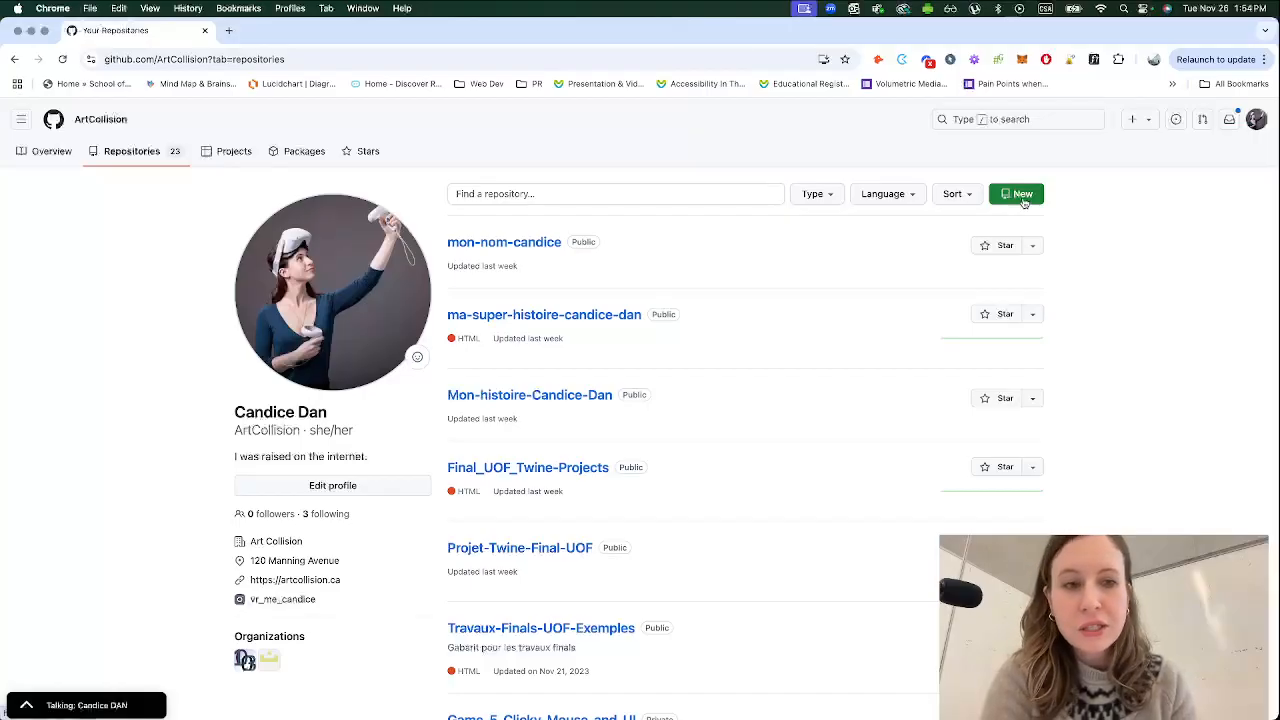
Create a new public repository named "Le titre de mon histoire" followed by the author's full name
{"action": "left_click", "coordinate": [1019, 194]}
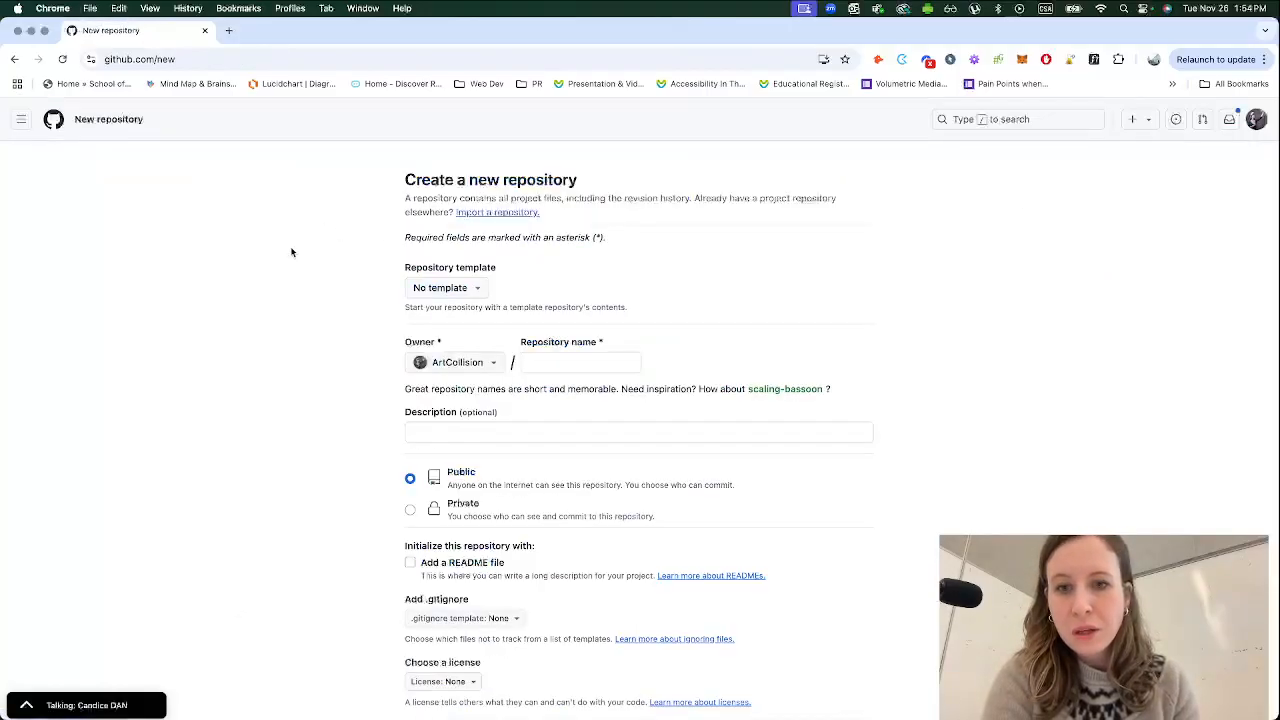
{"action": "left_click", "coordinate": [534, 362]}
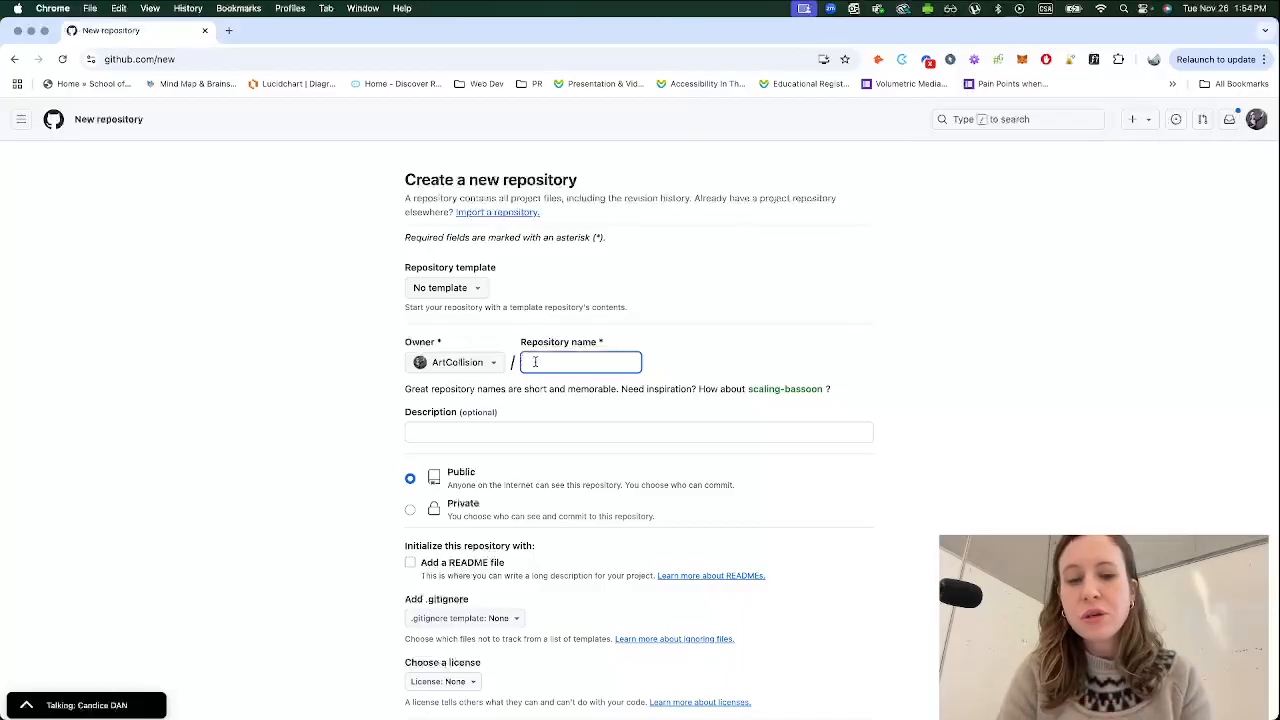
{"action": "type", "text": "Le titre de mon l"}
{"action": "type", "text": "istoire"}
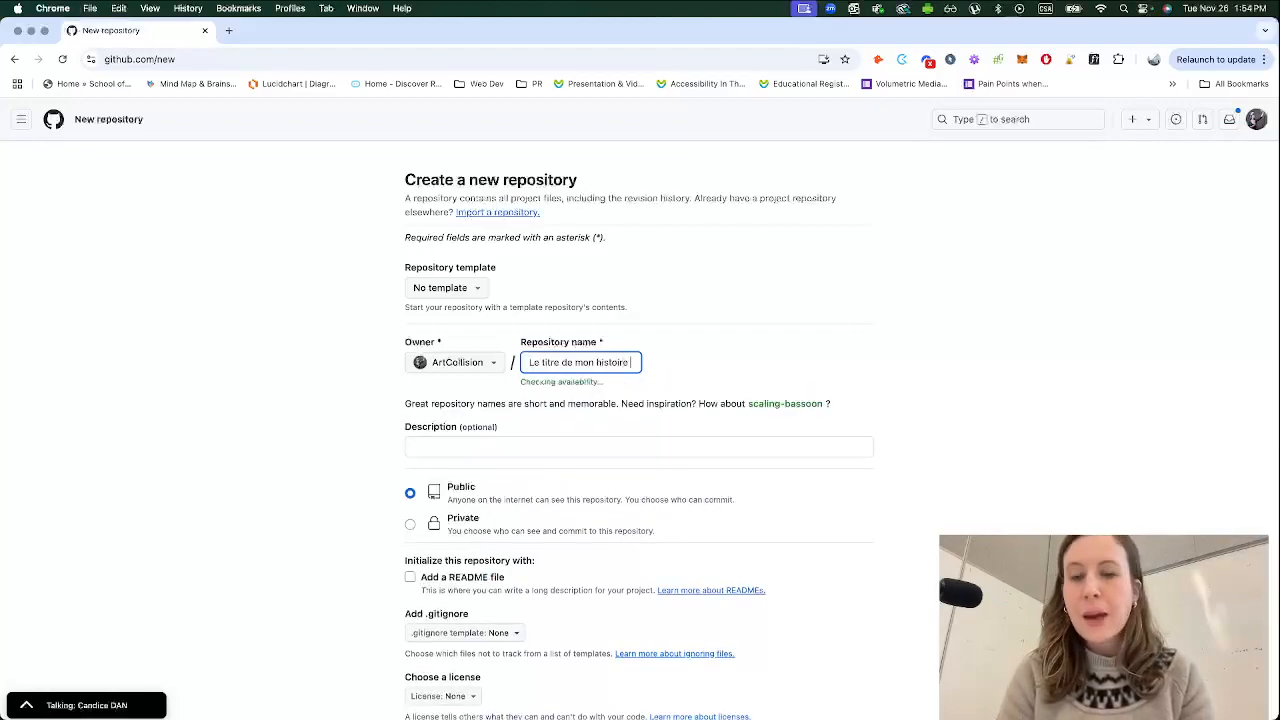
{"action": "type", "text": " Candice Dan"}
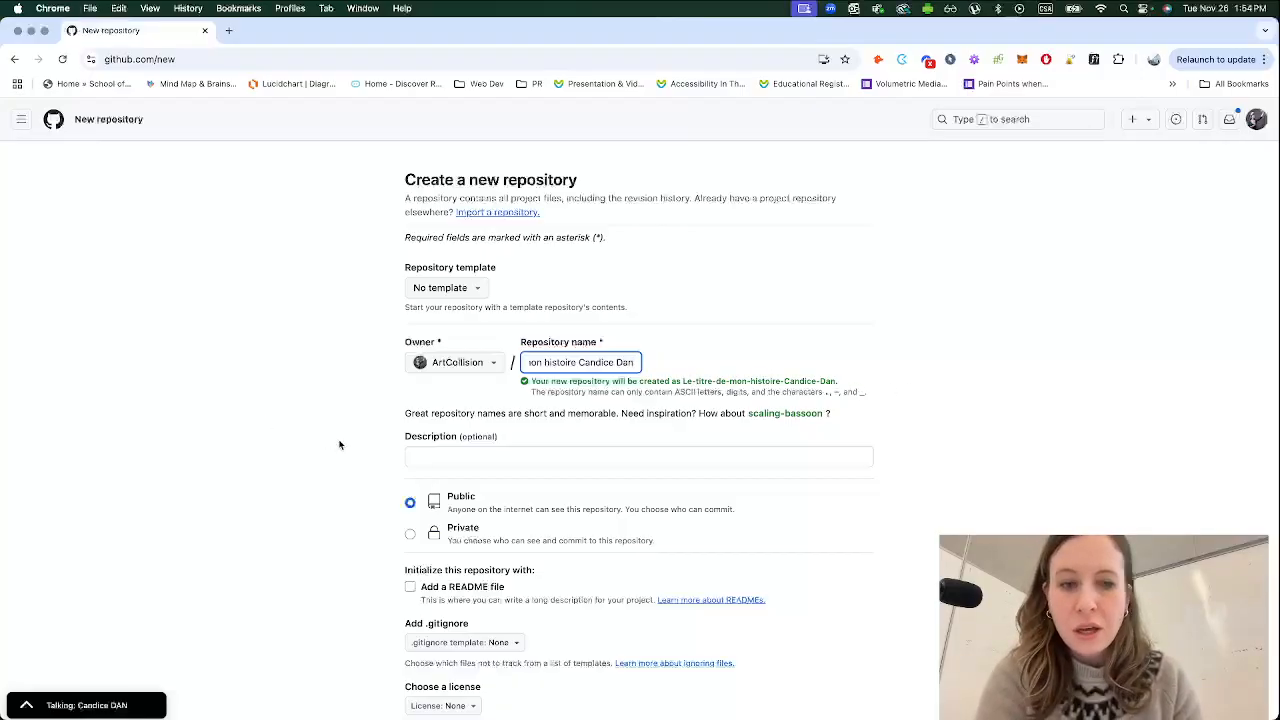
{"action": "scroll", "coordinate": [340, 445], "scroll_direction": "down", "scroll_amount": 1}
{"action": "scroll", "coordinate": [340, 445], "scroll_direction": "down", "scroll_amount": 5}
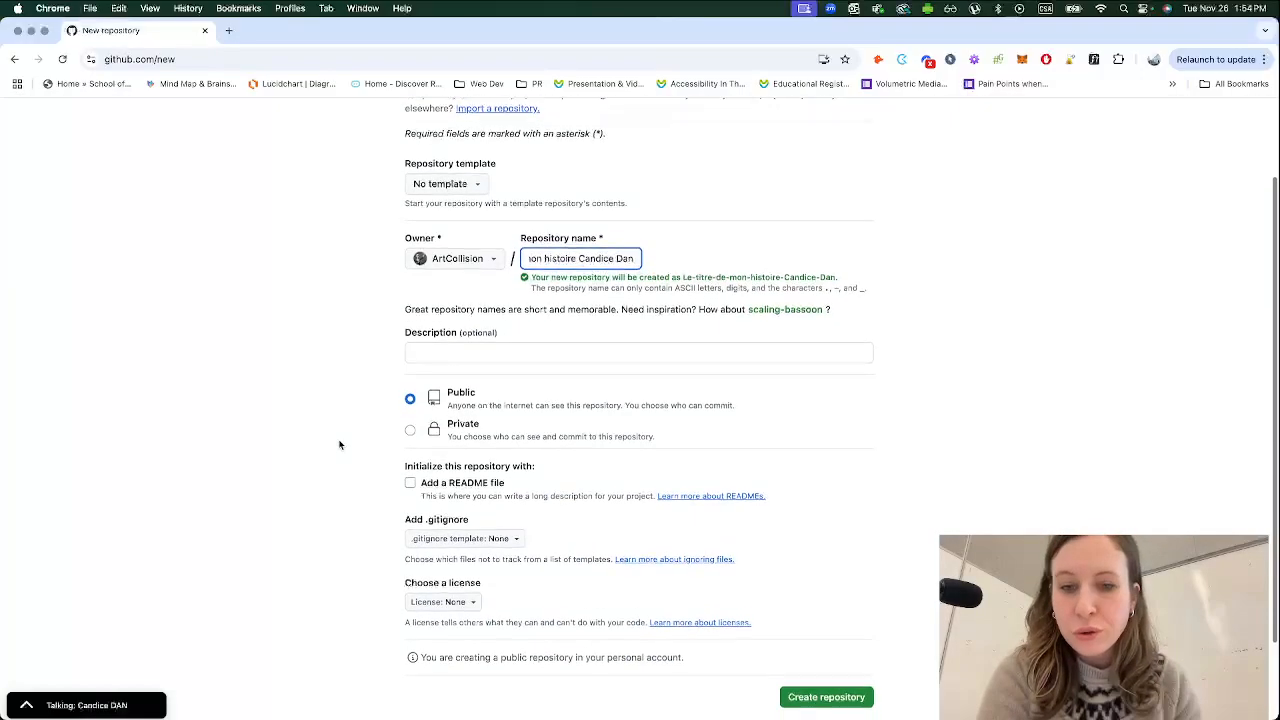
{"action": "scroll", "coordinate": [340, 445], "scroll_direction": "down", "scroll_amount": 1}
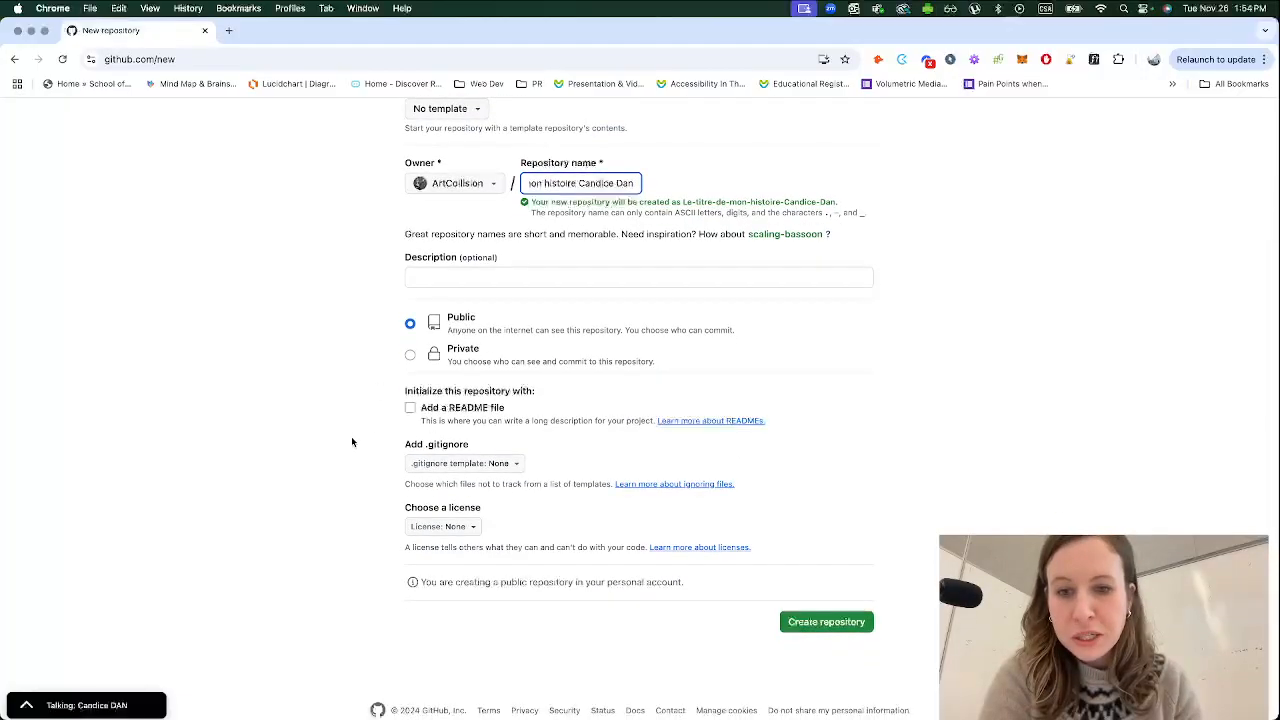
{"action": "left_click", "coordinate": [818, 628]}
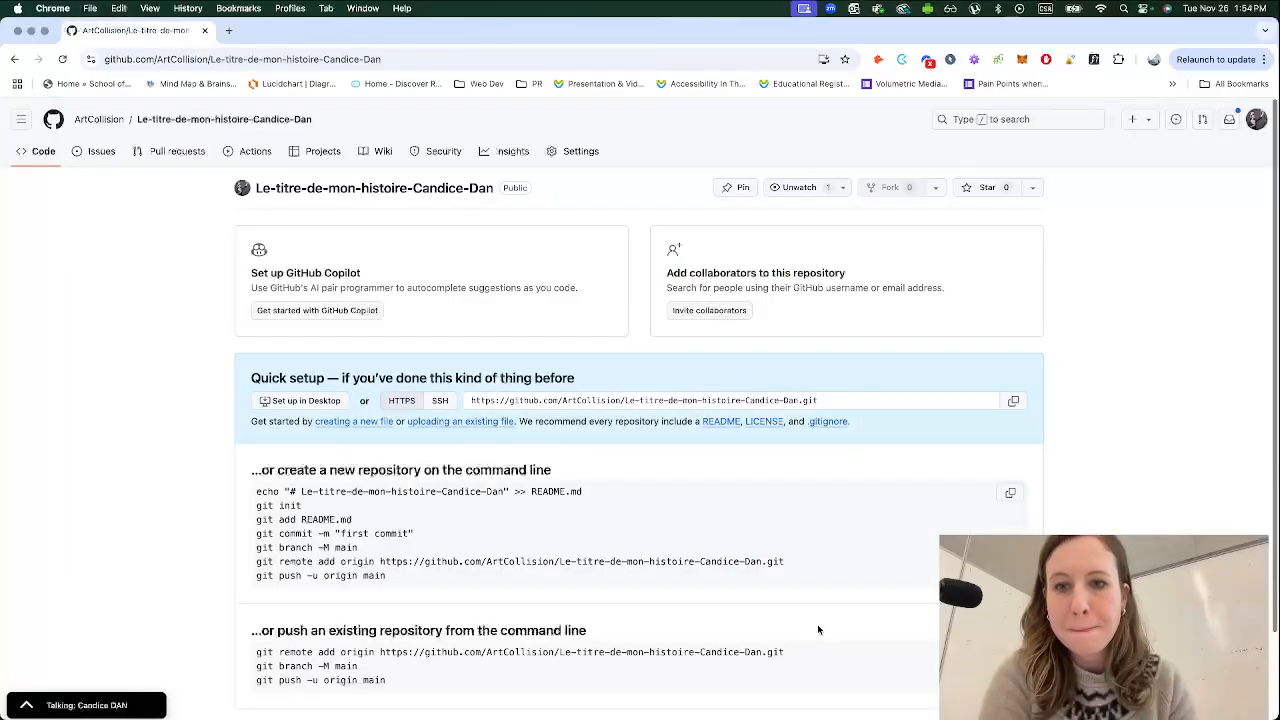
Upload the existing file index.html to the new repository and commit the changes
{"action": "scroll", "coordinate": [183, 370], "scroll_direction": "down", "scroll_amount": 2}
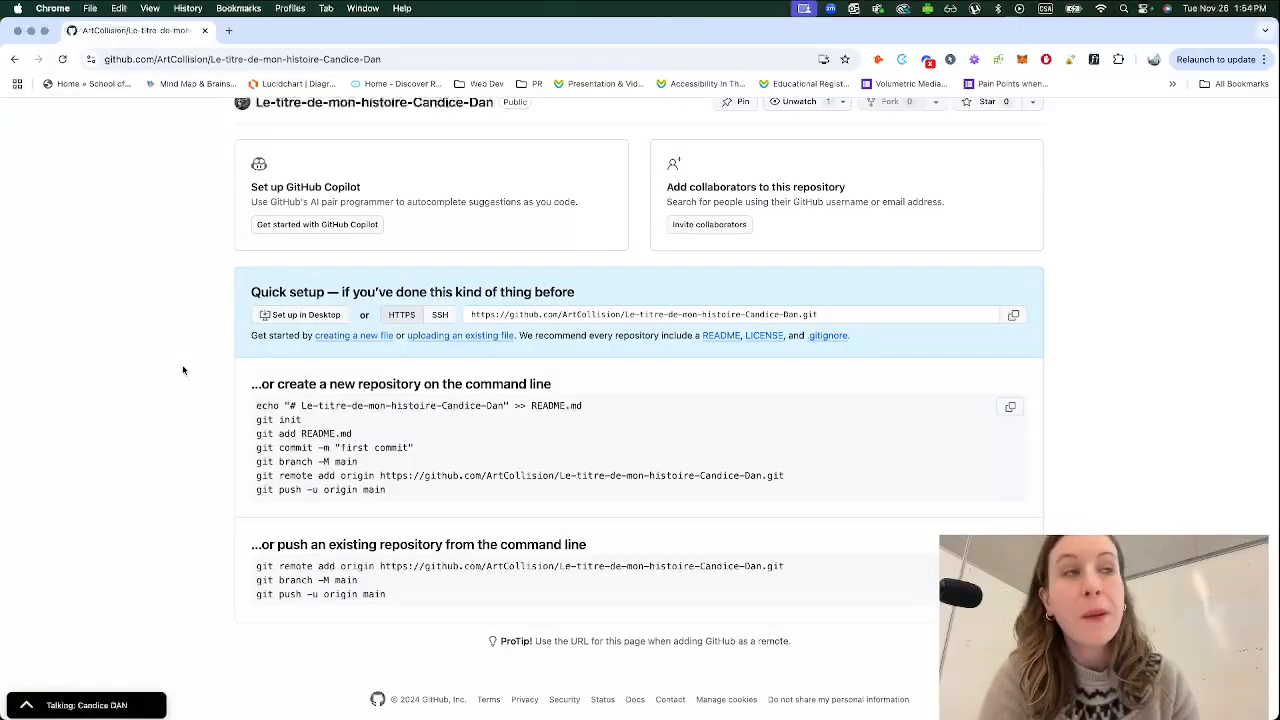
{"action": "left_click", "coordinate": [447, 337]}
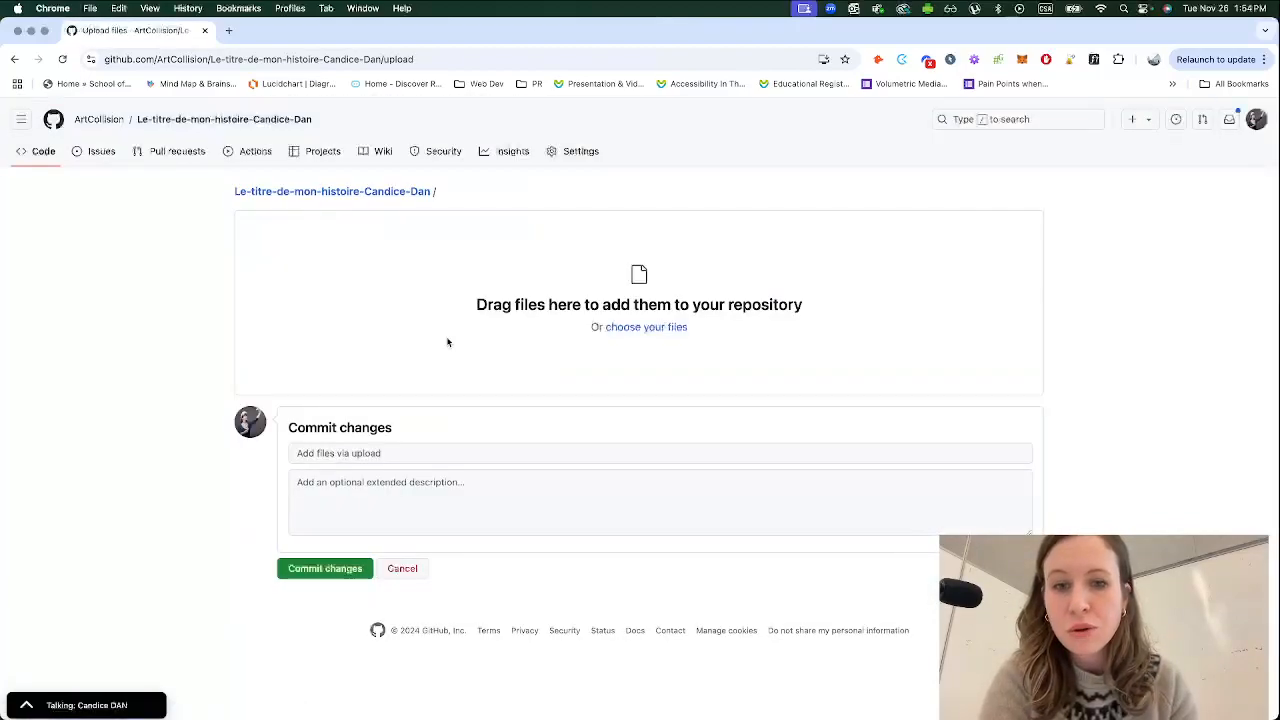
{"action": "left_click", "coordinate": [639, 329]}
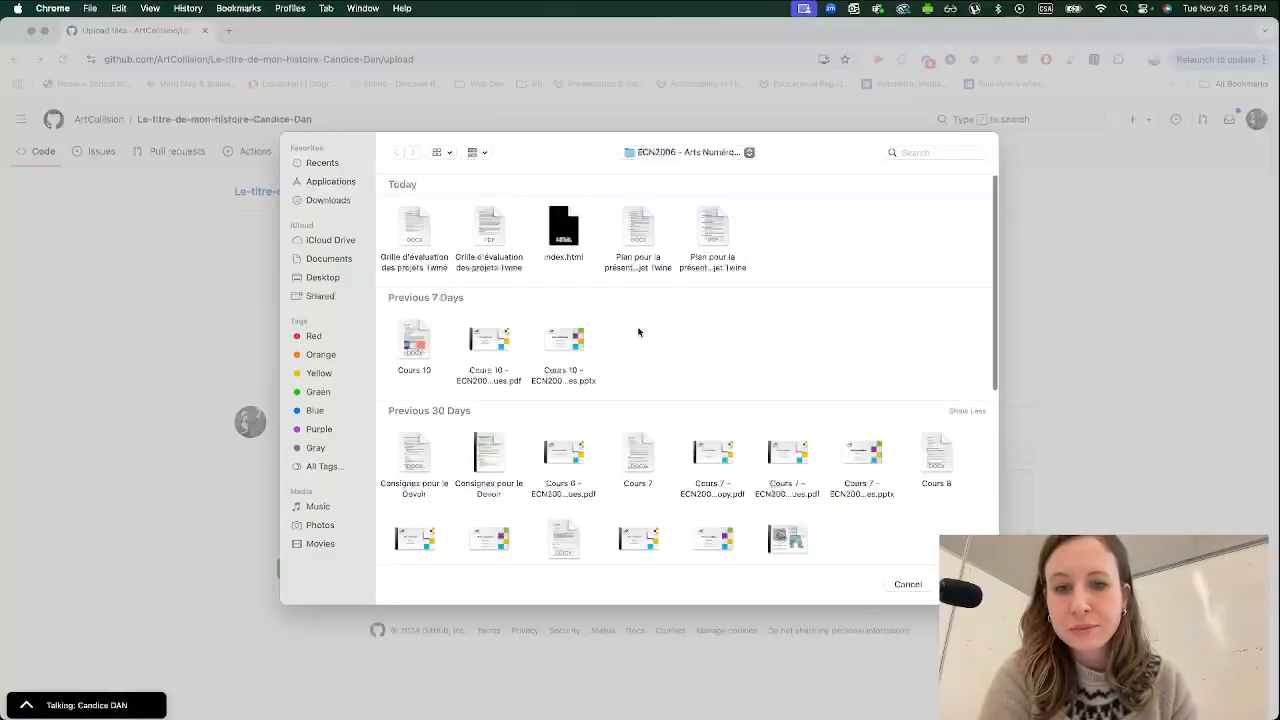
{"action": "left_click", "coordinate": [565, 228]}
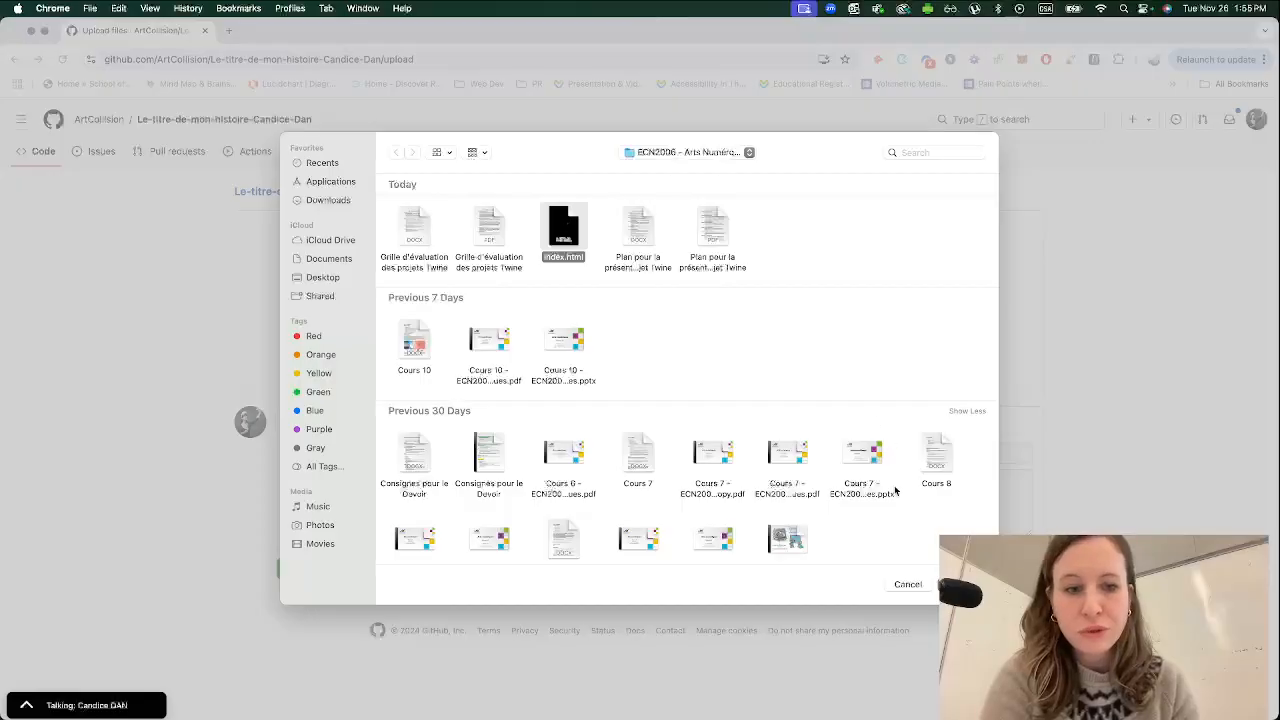
{"action": "left_click", "coordinate": [963, 584]}
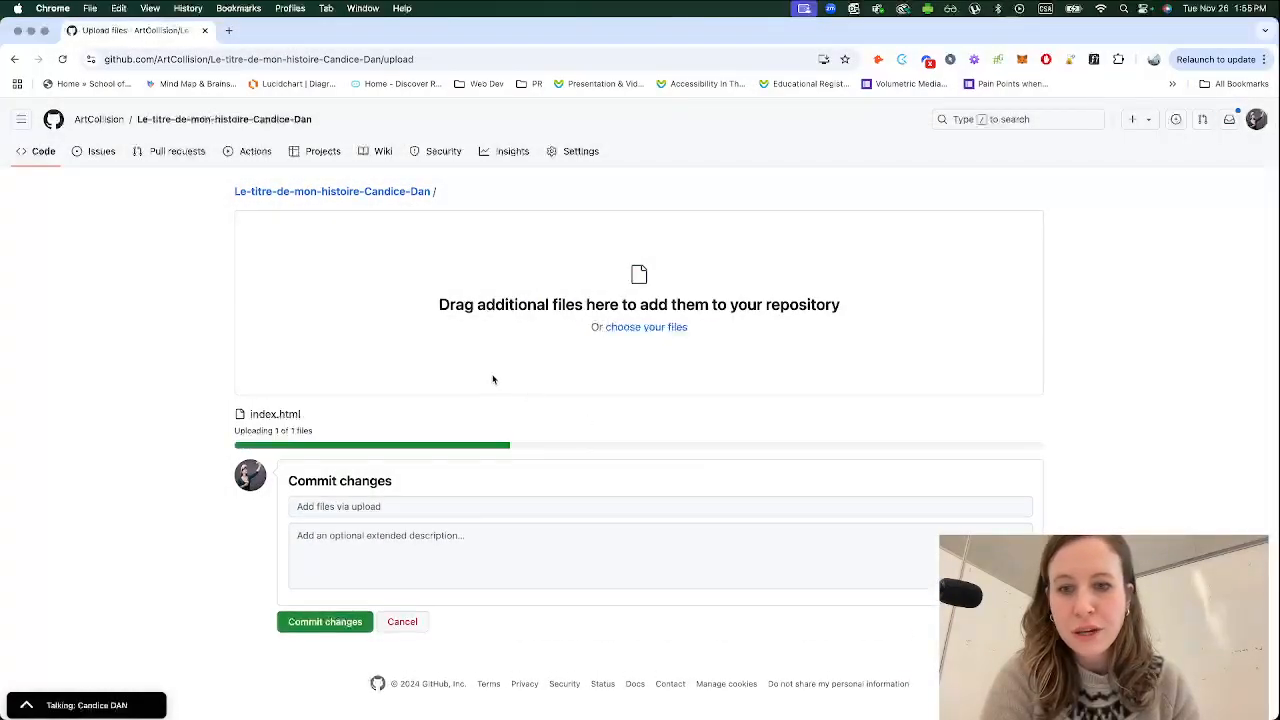
{"action": "left_click", "coordinate": [316, 617]}
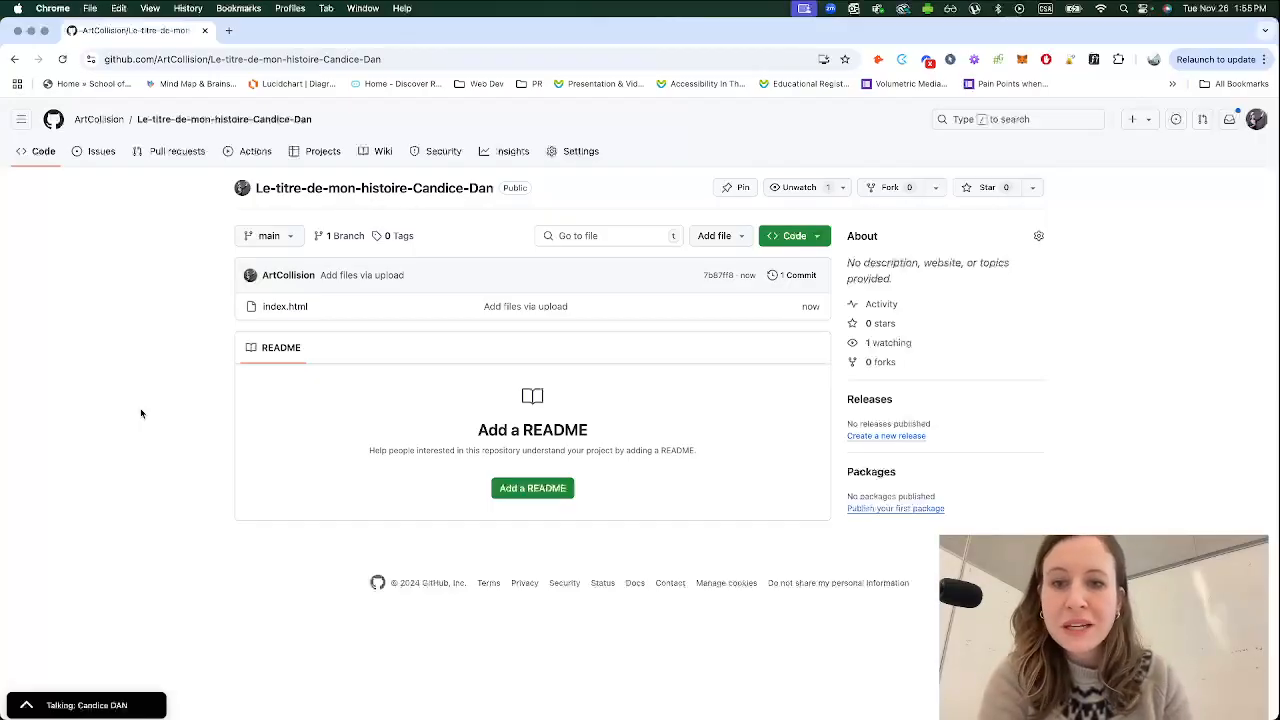
Enable GitHub Pages for the repository, deploying from the main branch and the / (root) folder, and save the source
{"action": "left_click", "coordinate": [340, 236]}
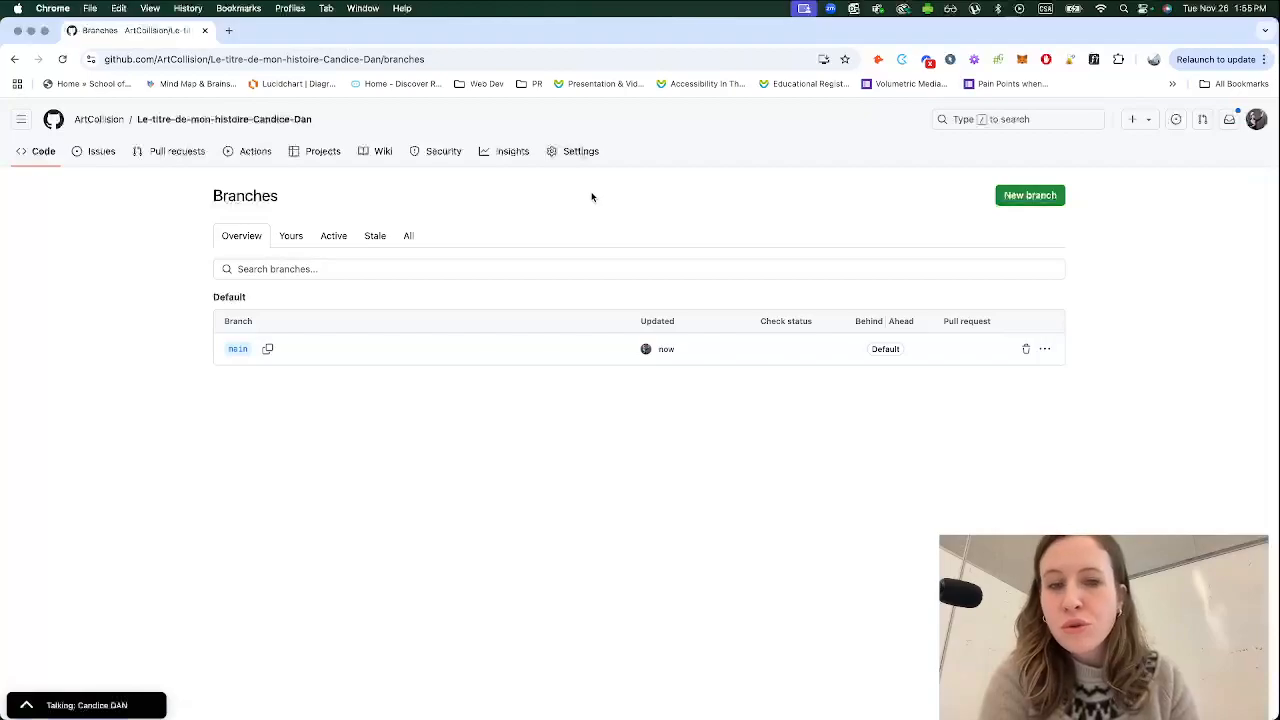
{"action": "left_click", "coordinate": [576, 153]}
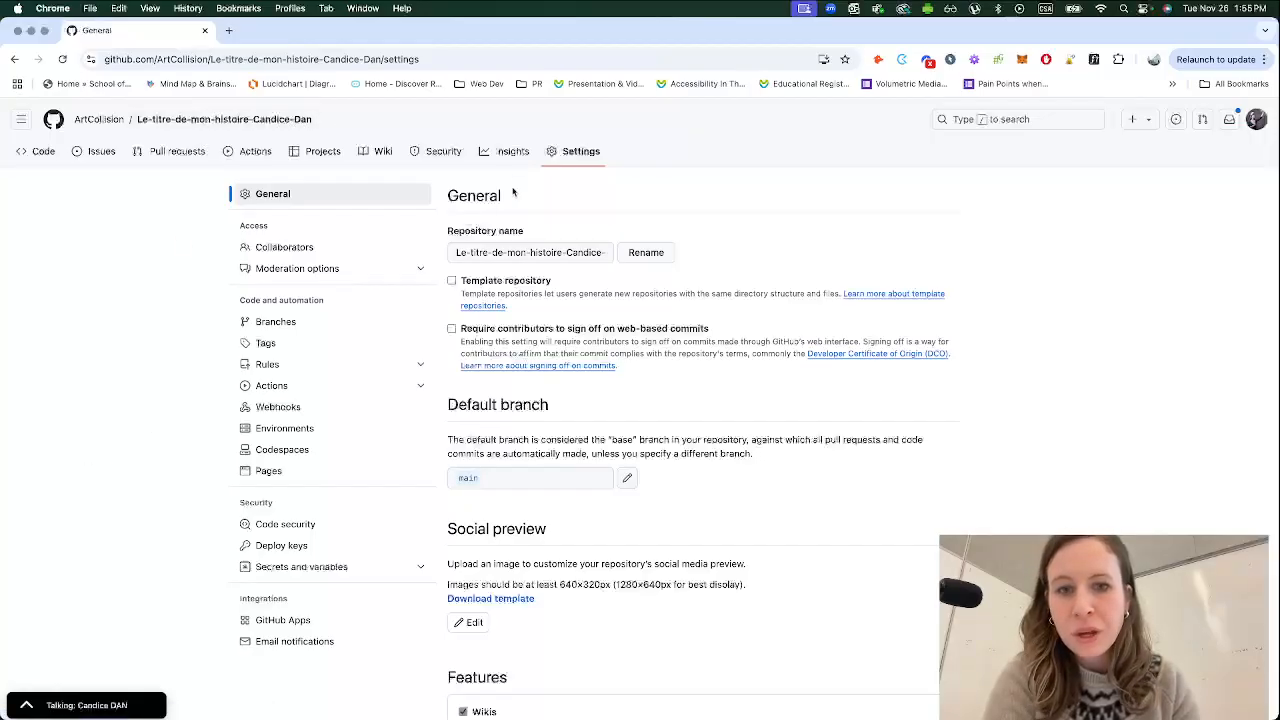
{"action": "left_click", "coordinate": [278, 472]}
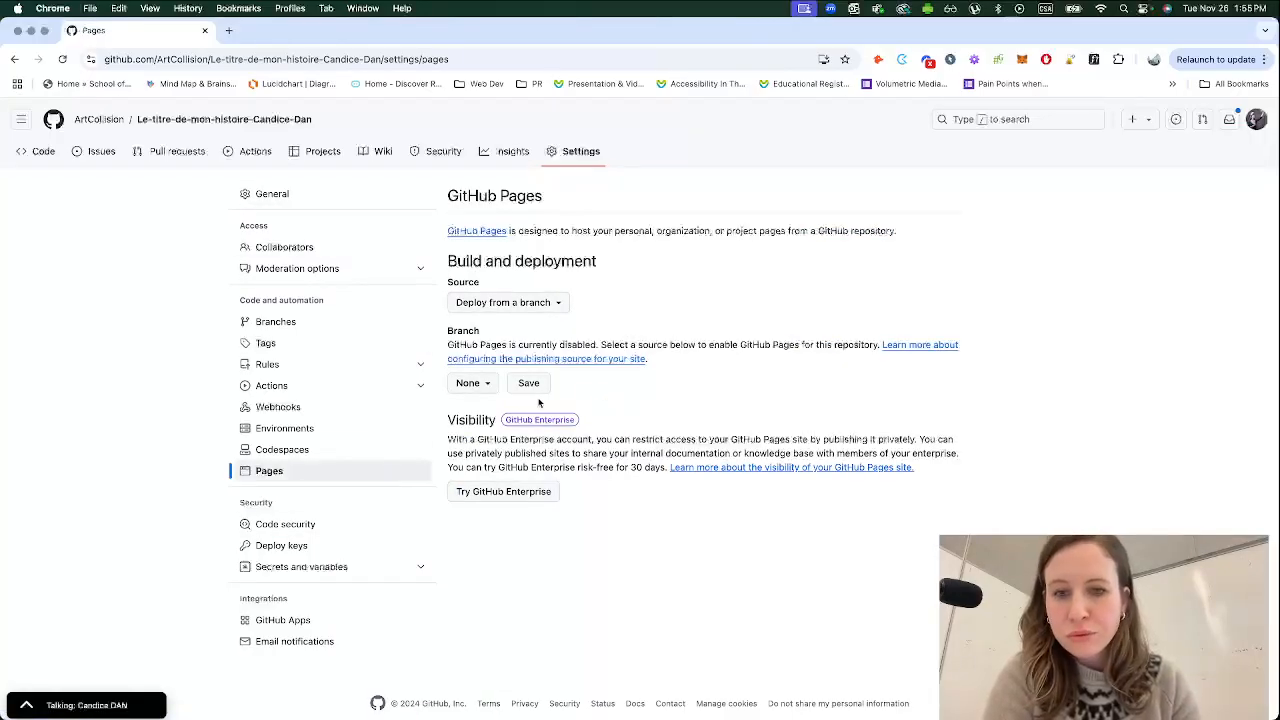
{"action": "left_click_drag", "start_coordinate": [447, 330], "coordinate": [481, 331]}
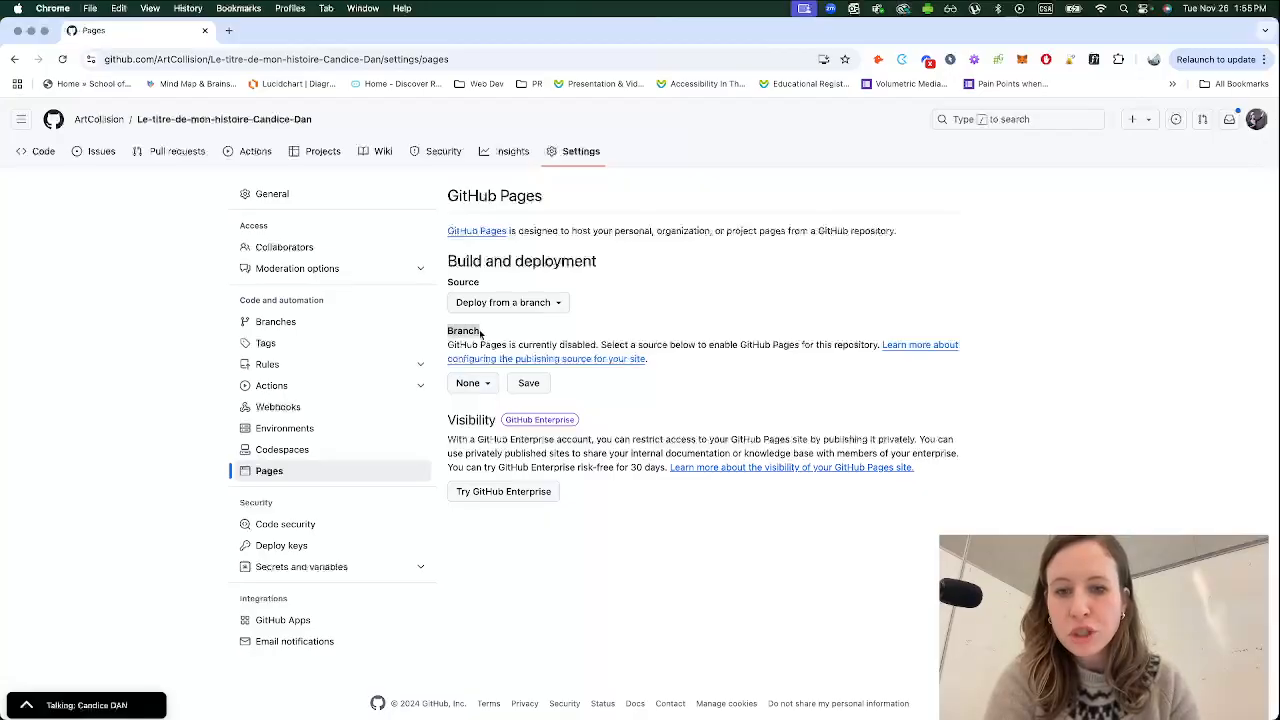
{"action": "left_click", "coordinate": [472, 386]}
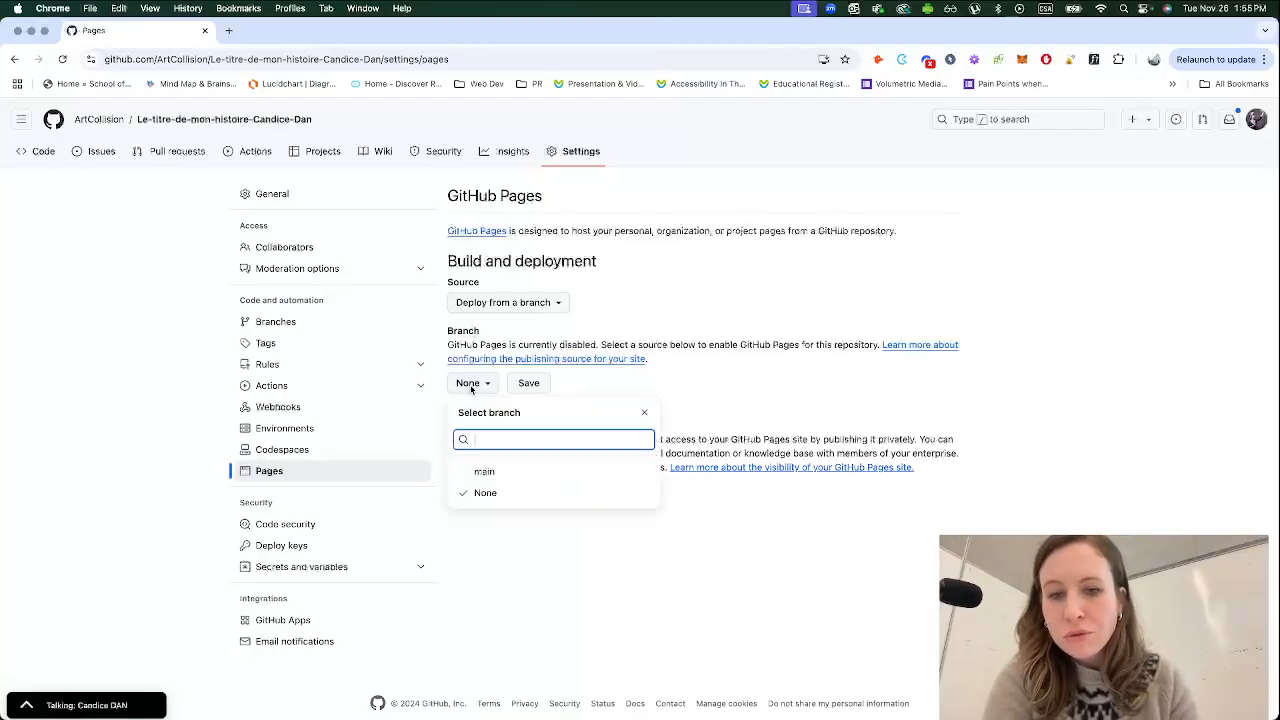
{"action": "left_click", "coordinate": [487, 471]}
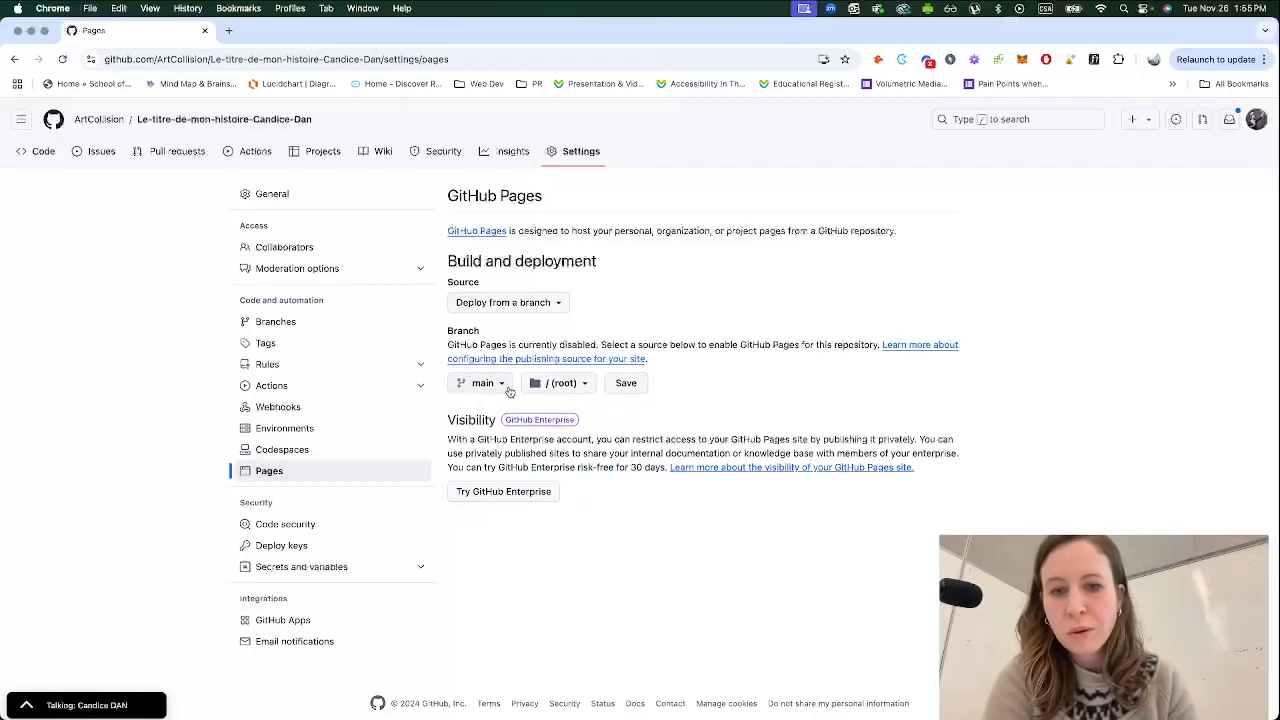
{"action": "left_click", "coordinate": [626, 385]}
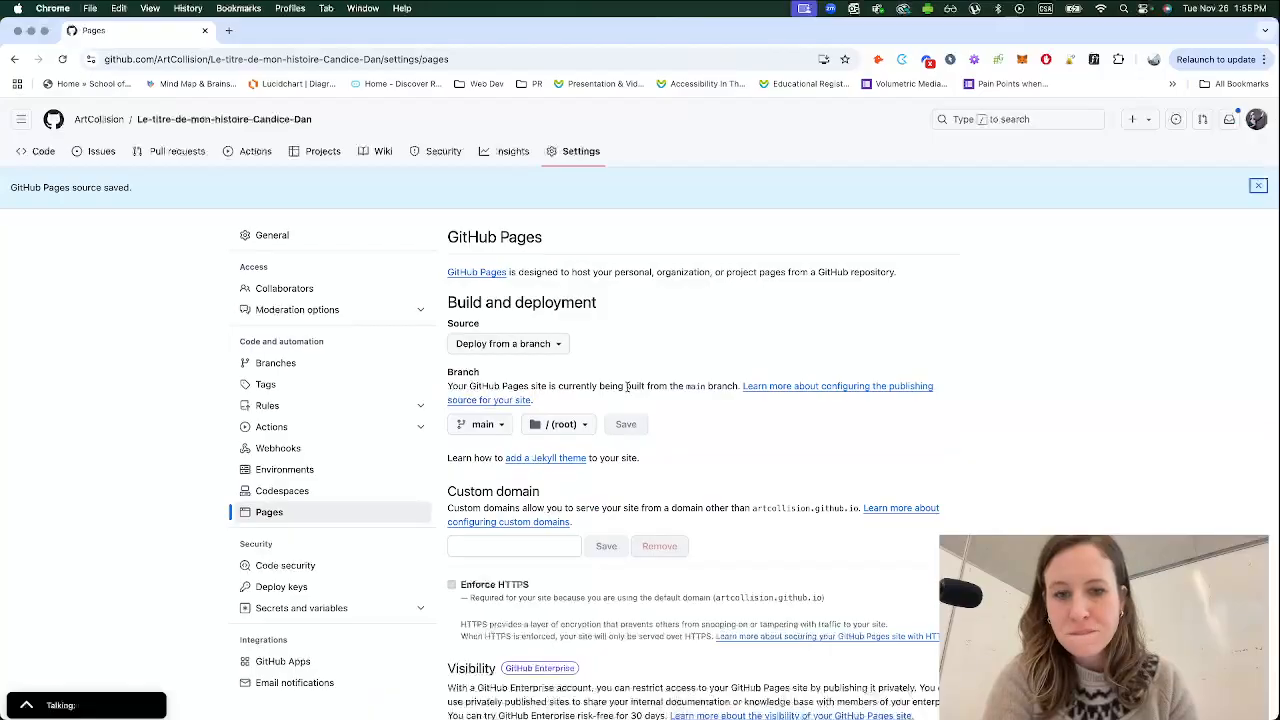
Open the repository's "pages build and deployment" workflow run and visit the published site linked in its deploy job
{"action": "left_click", "coordinate": [255, 154]}
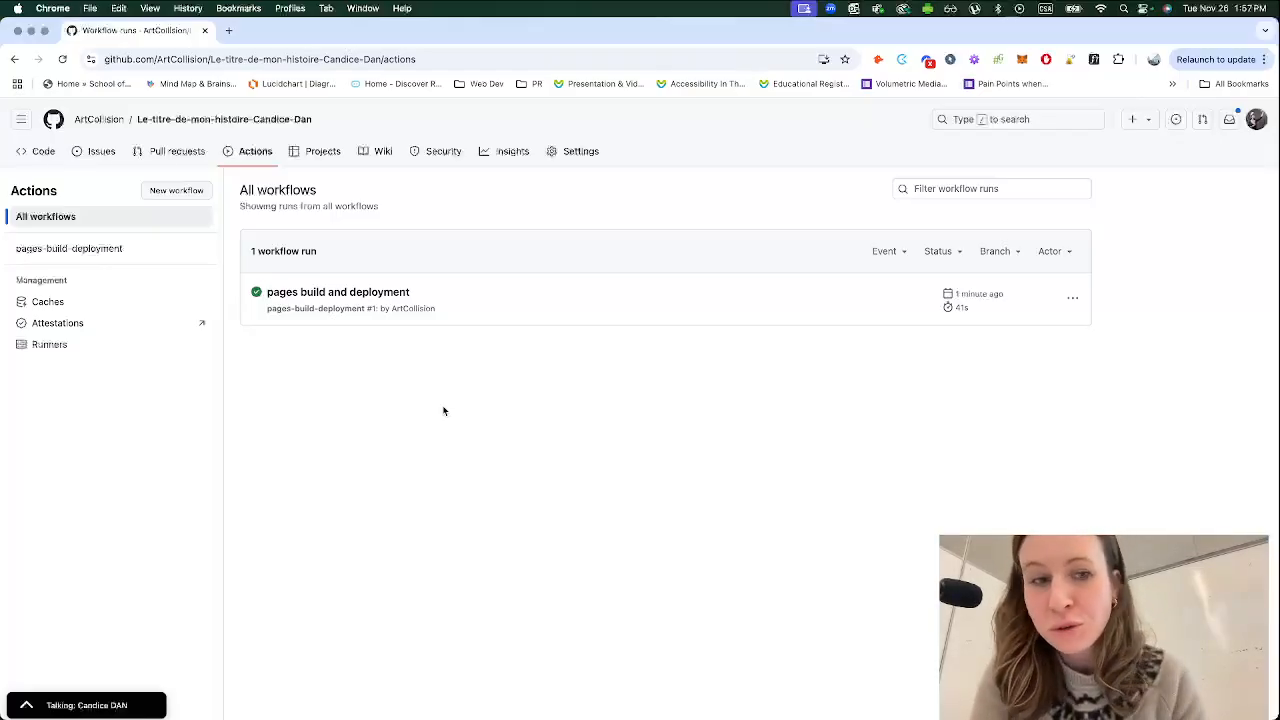
{"action": "left_click", "coordinate": [331, 293]}
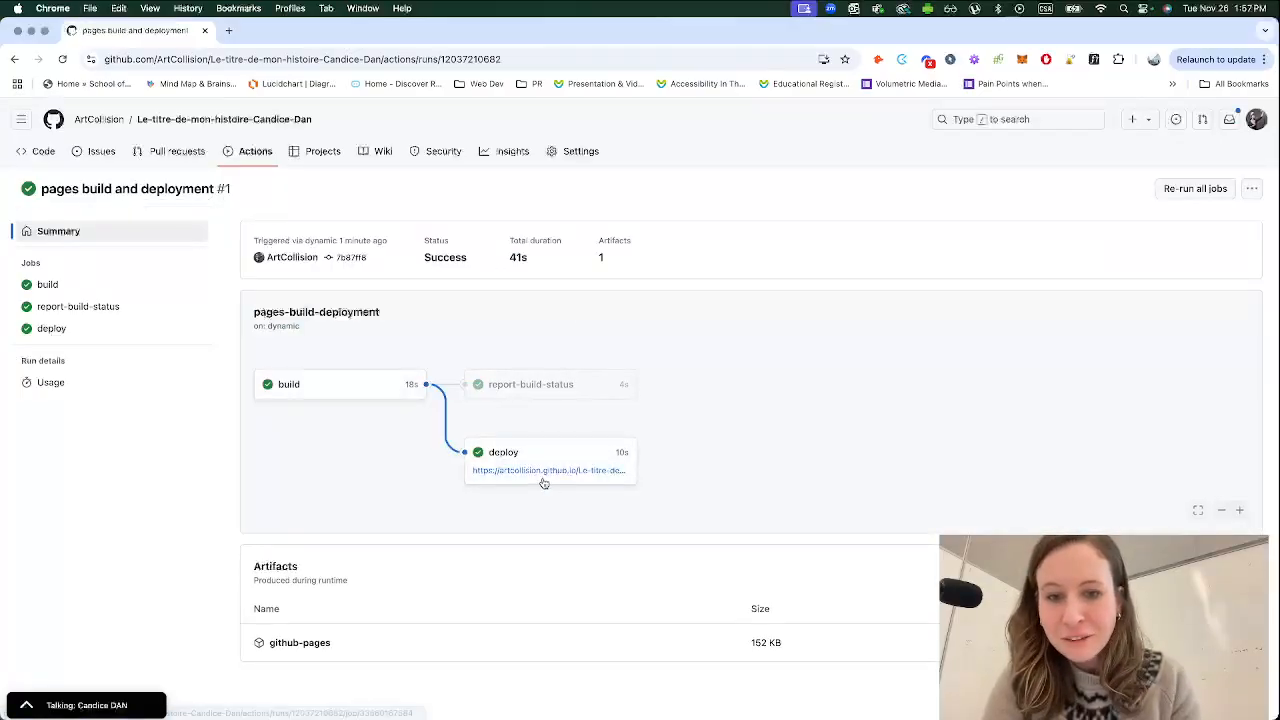
{"action": "left_click", "coordinate": [540, 471]}
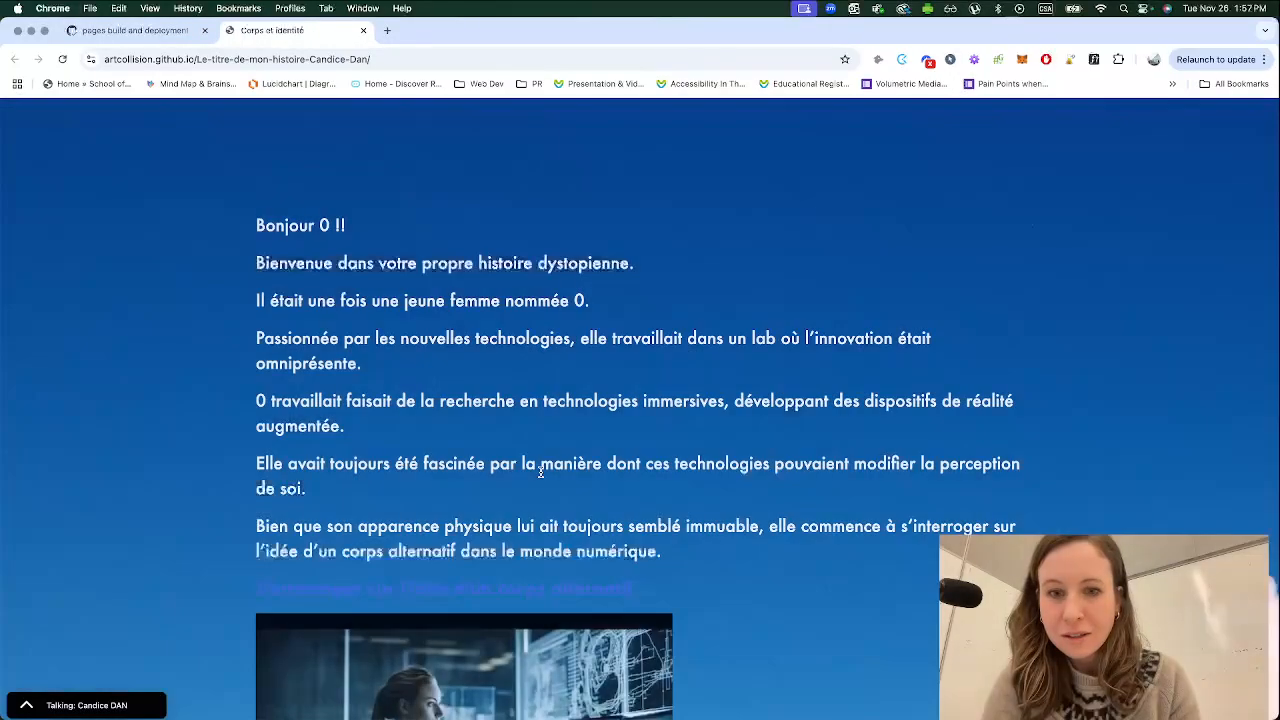
Test the published story through the routine test and "Activer le programme caché" choices, close the site and reopen it from the deploy job
{"action": "scroll", "coordinate": [168, 413], "scroll_direction": "down", "scroll_amount": 3}
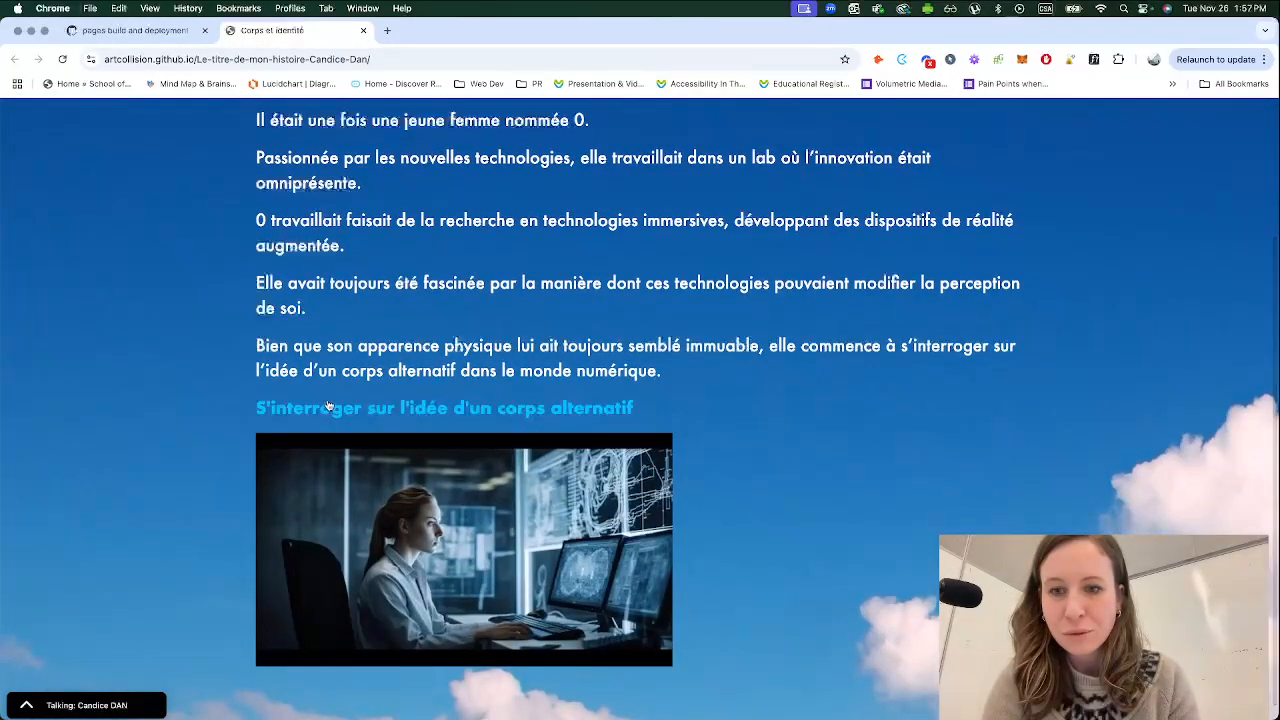
{"action": "scroll", "coordinate": [250, 400], "scroll_direction": "down", "scroll_amount": 10}
{"action": "scroll", "coordinate": [208, 357], "scroll_direction": "down", "scroll_amount": 3}
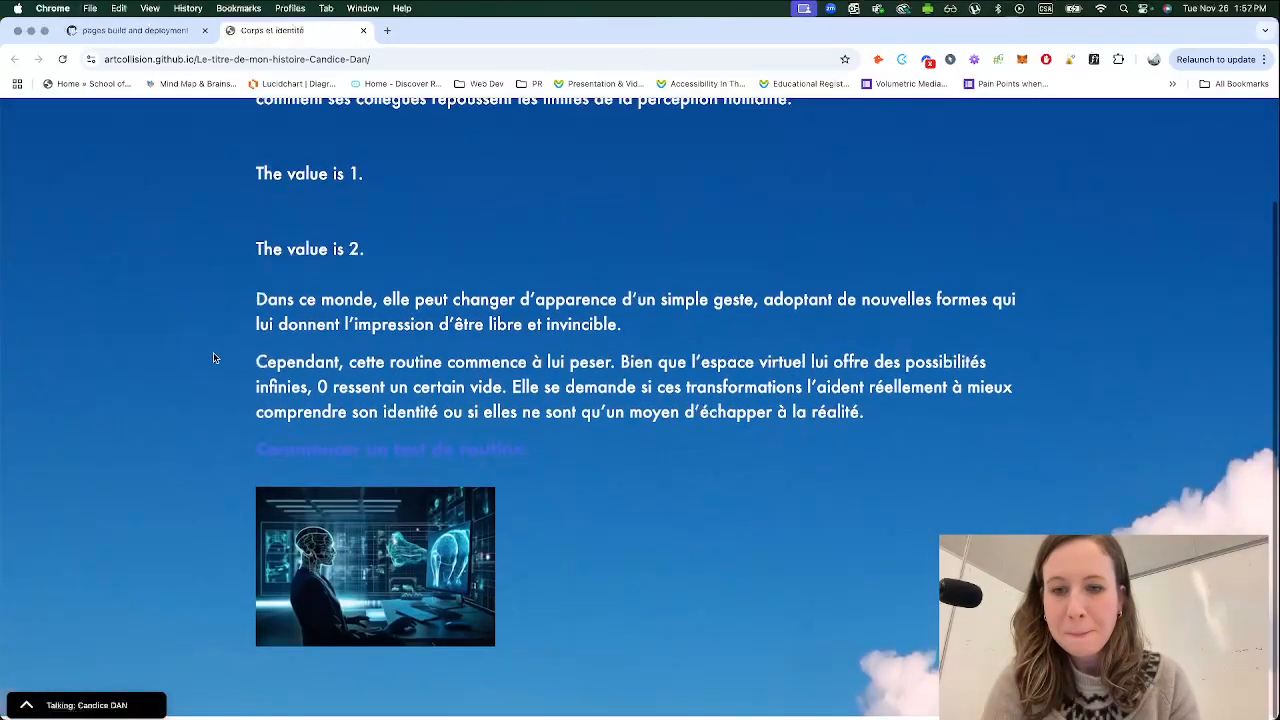
{"action": "left_click", "coordinate": [323, 454]}
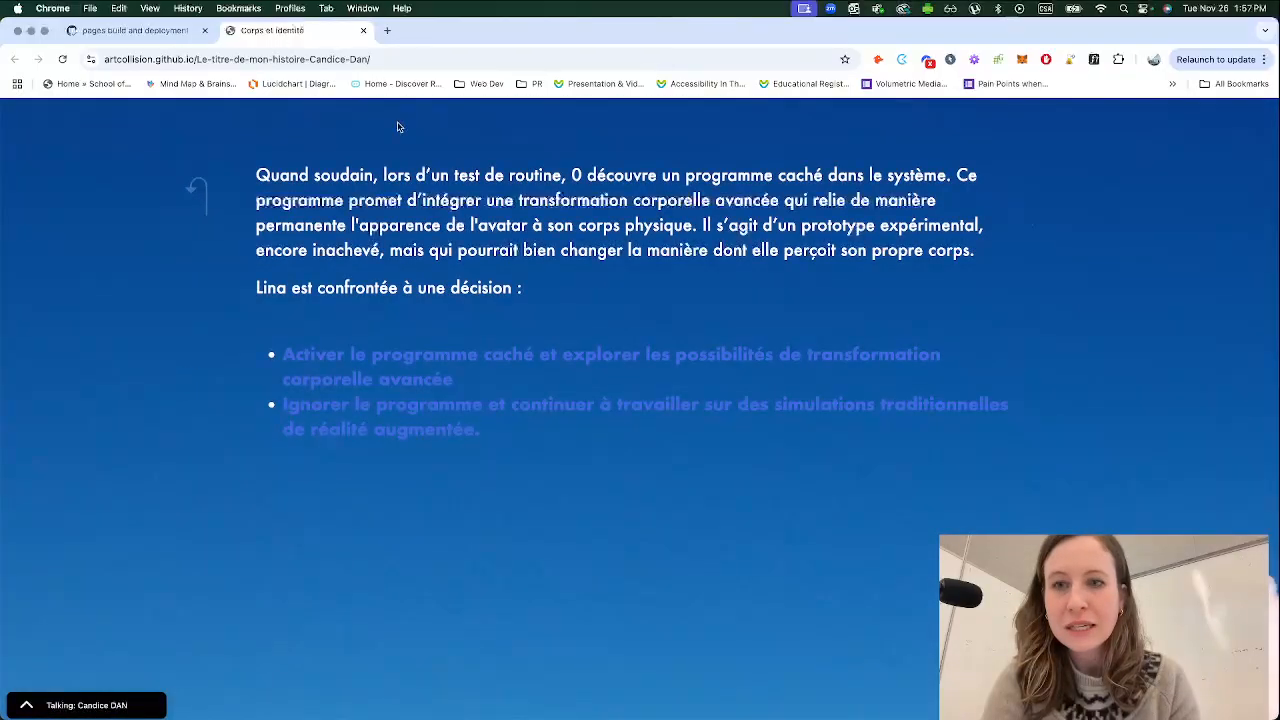
{"action": "left_click", "coordinate": [368, 360]}
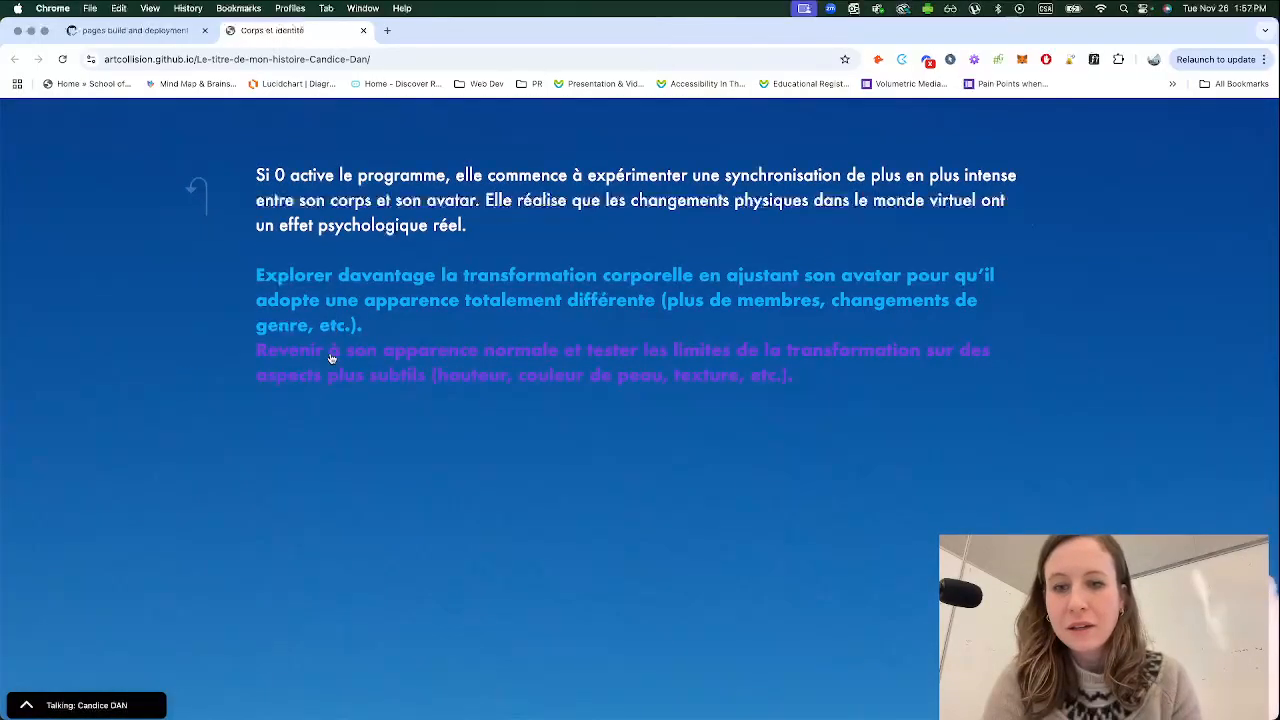
{"action": "left_click", "coordinate": [331, 356]}
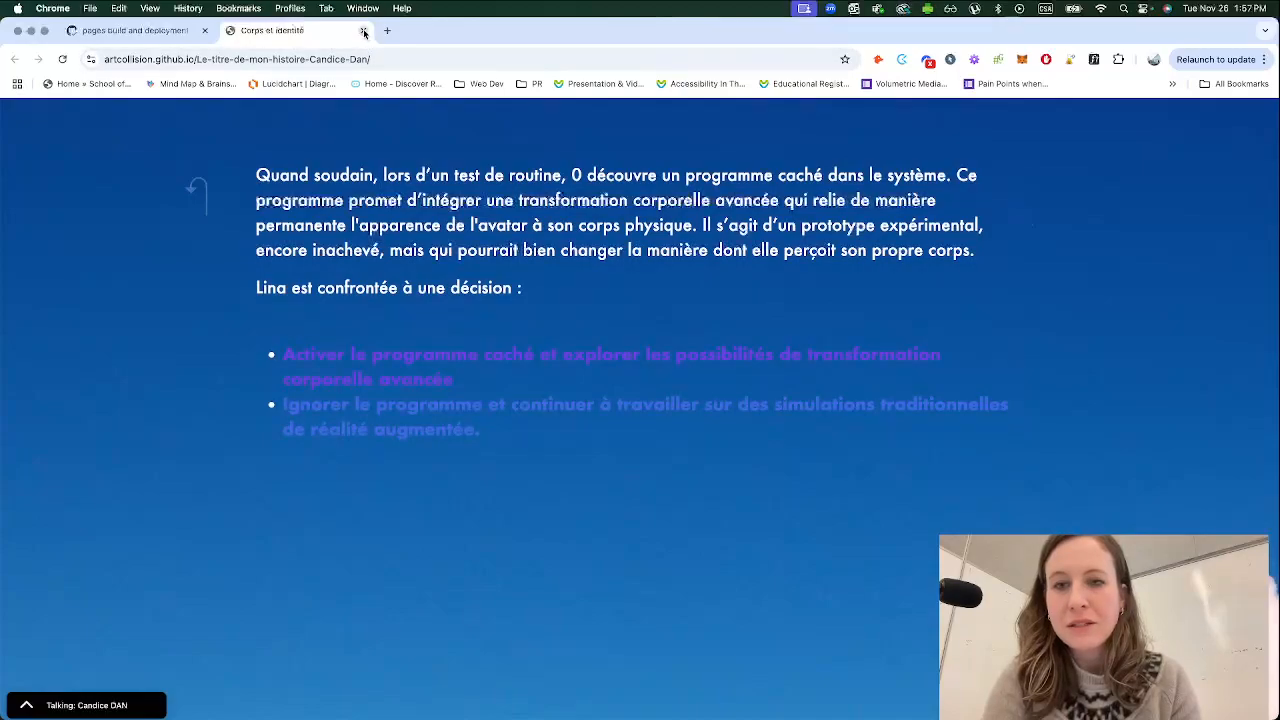
{"action": "left_click", "coordinate": [364, 31]}
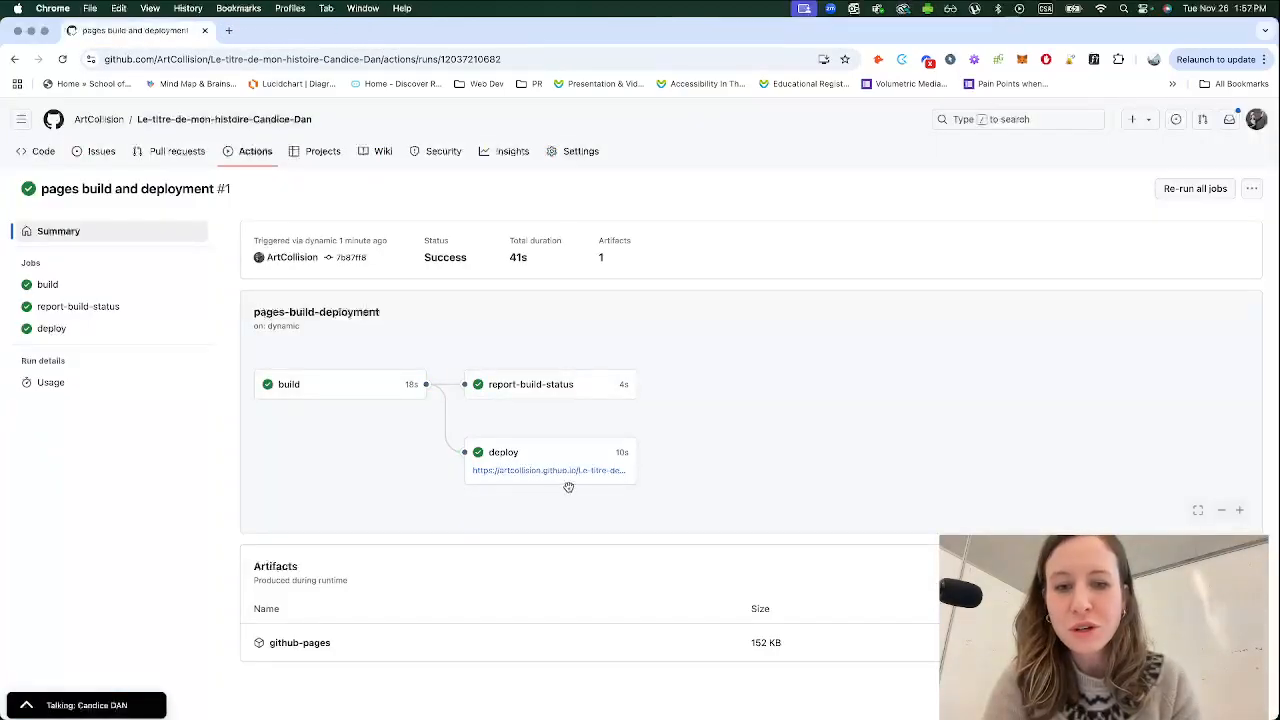
{"action": "left_click", "coordinate": [505, 470]}
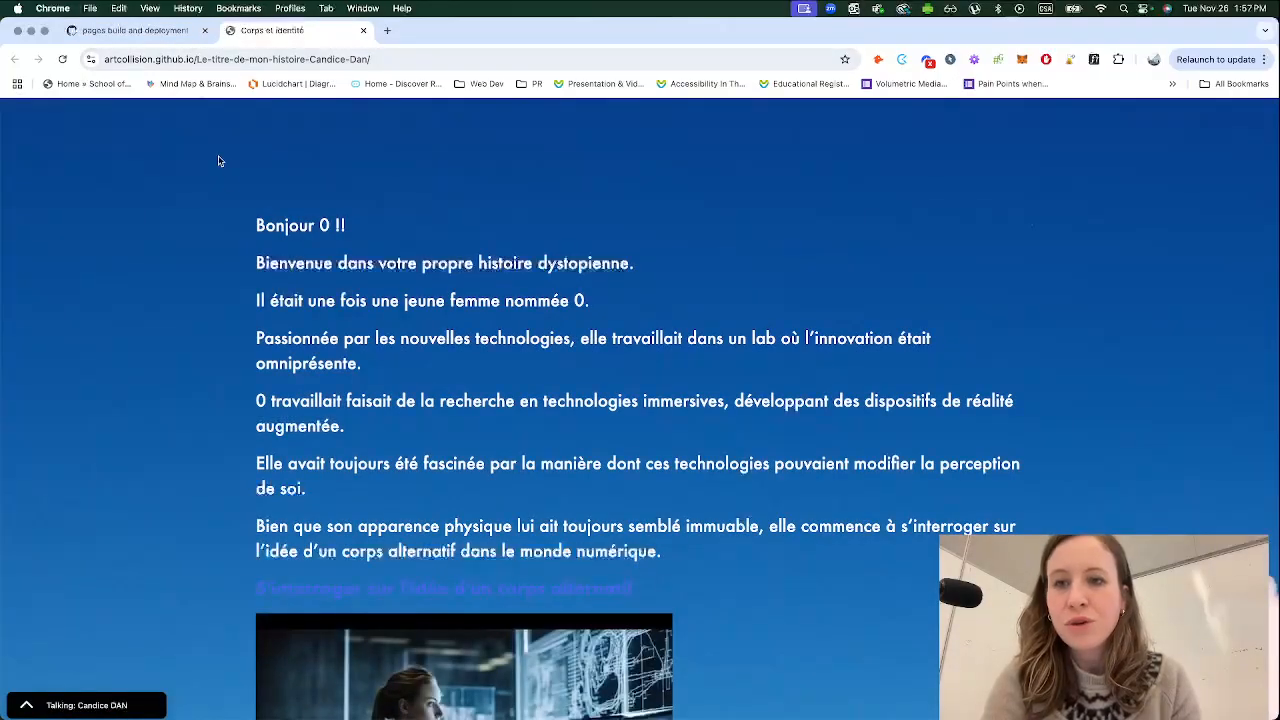
{"action": "mouse_move", "coordinate": [624, 716]}
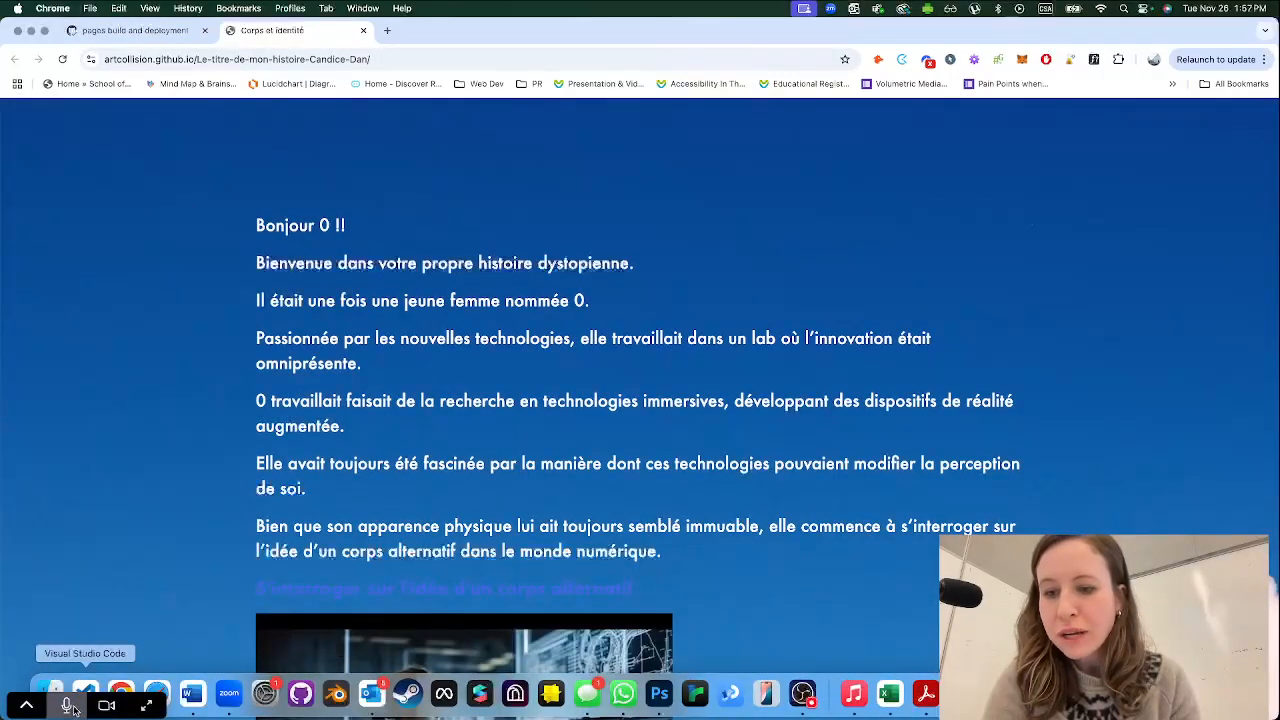
{"action": "left_click", "coordinate": [26, 705]}
{"action": "key", "text": "ctrl+Up"}
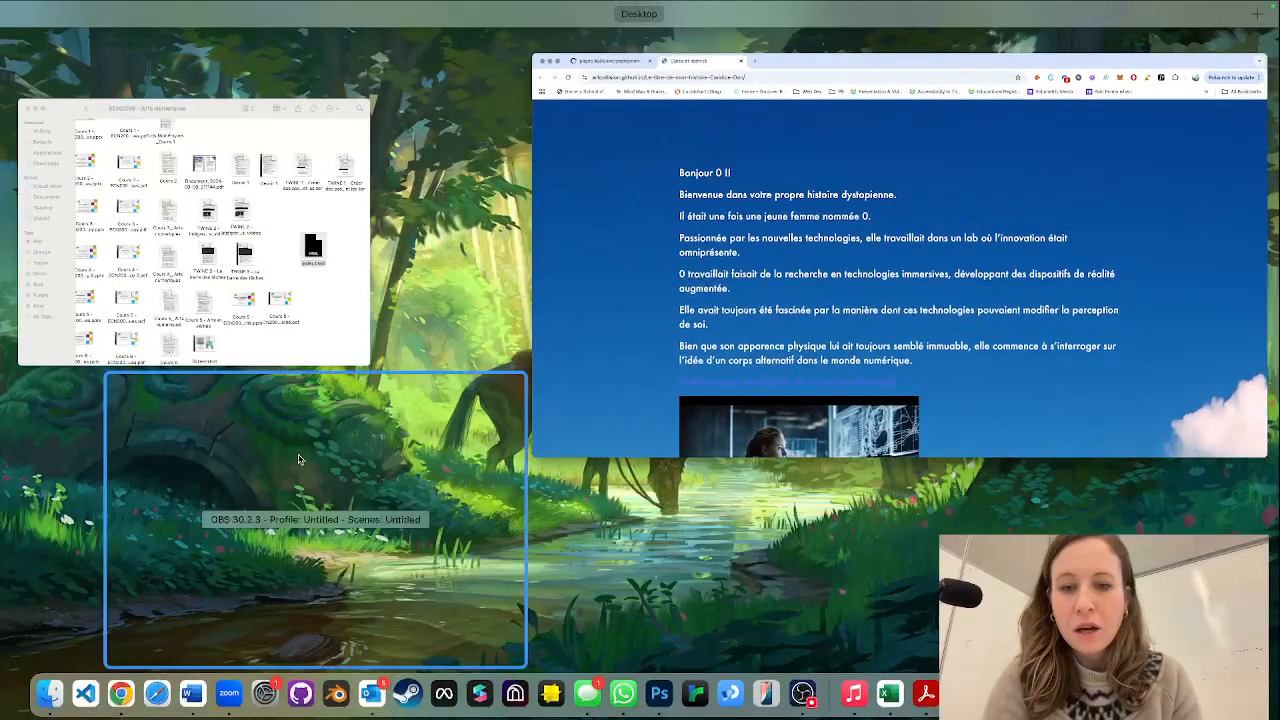
{"action": "left_click", "coordinate": [278, 450]}
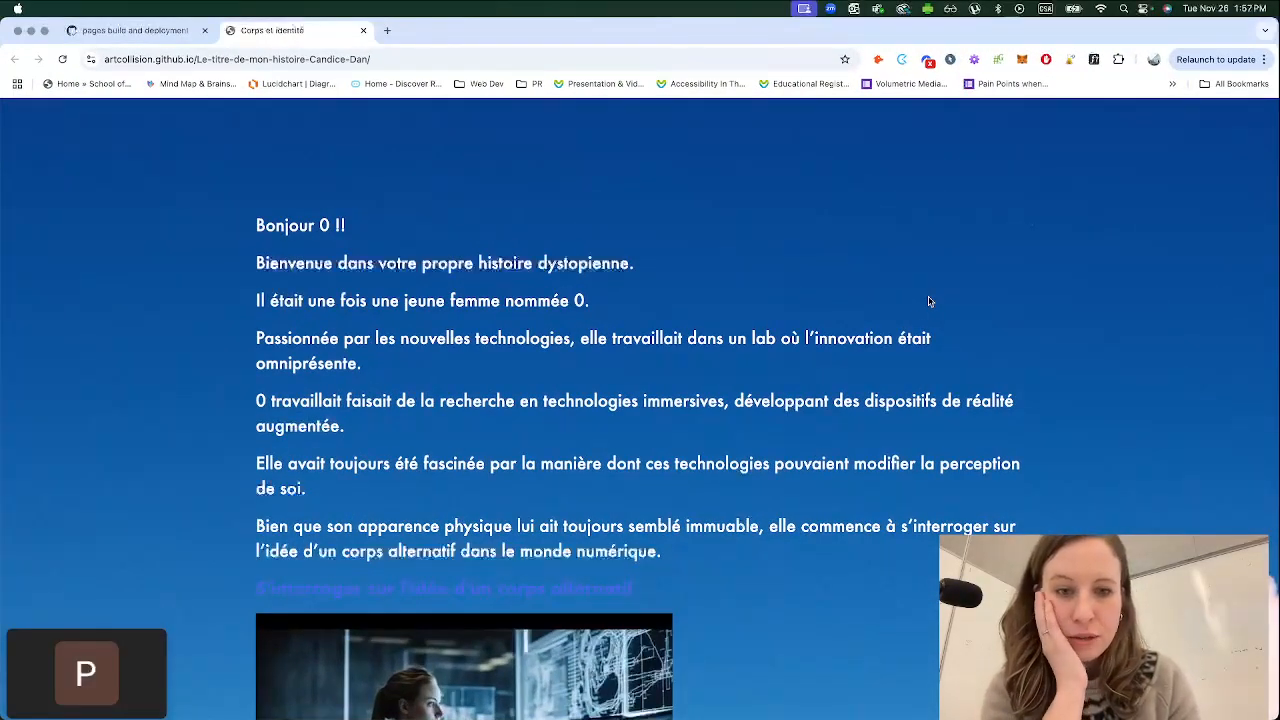